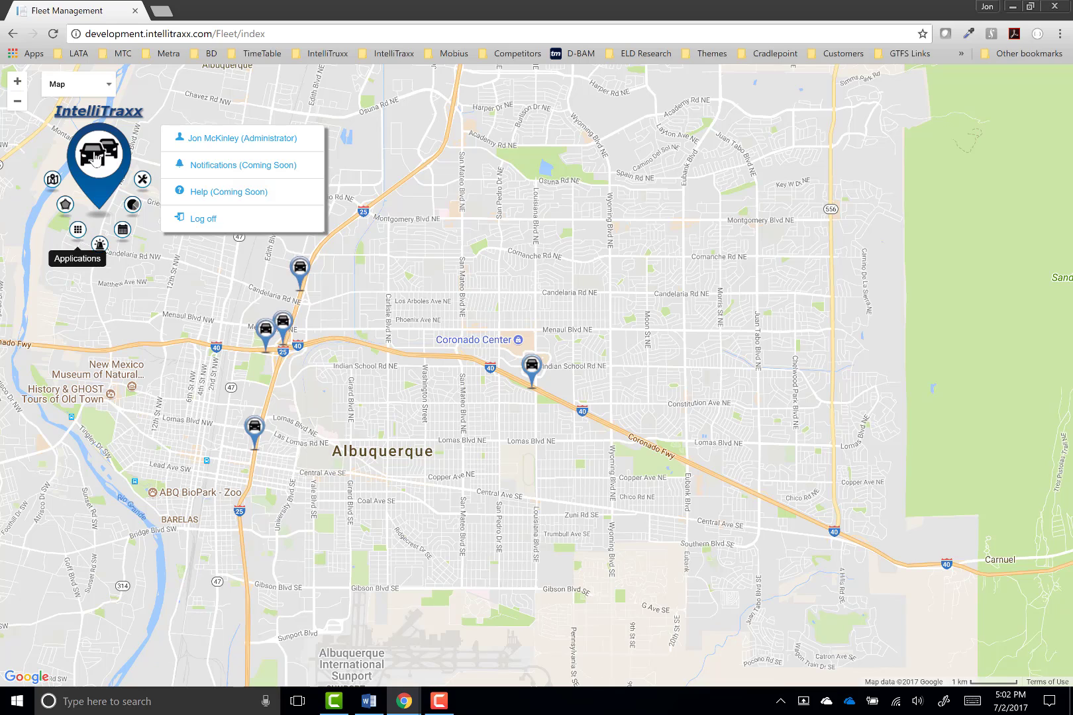
Collapse the applications menu, open vehicle 0000's details from the map, and expand Map Controls.
click(96, 159)
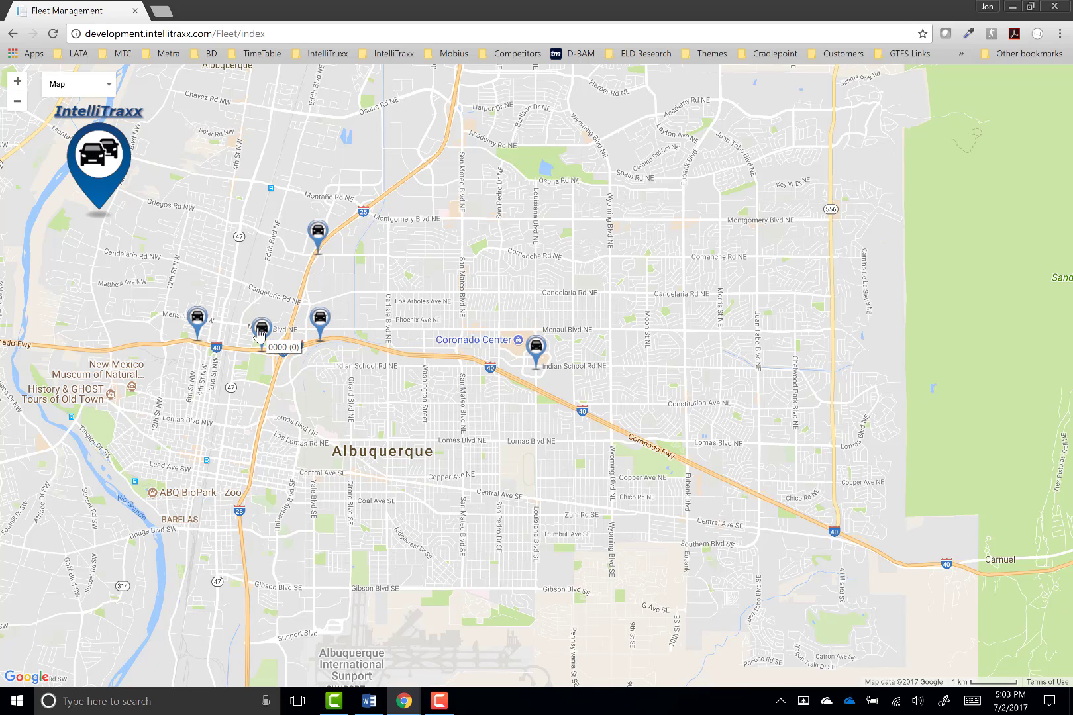
click(255, 333)
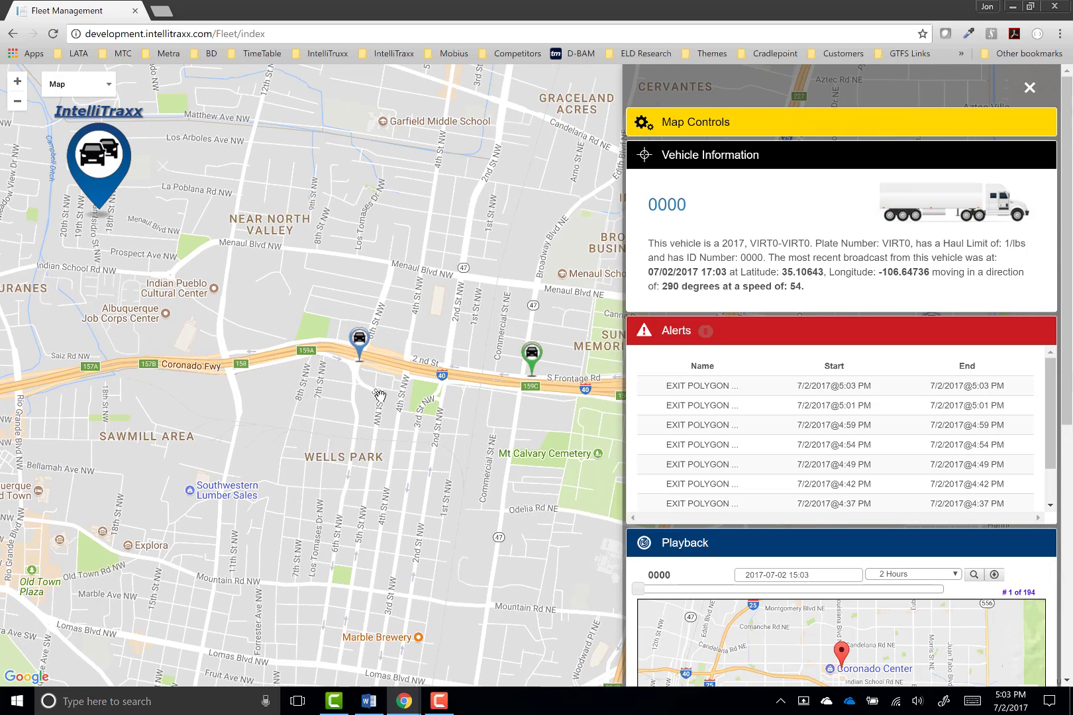
click(707, 126)
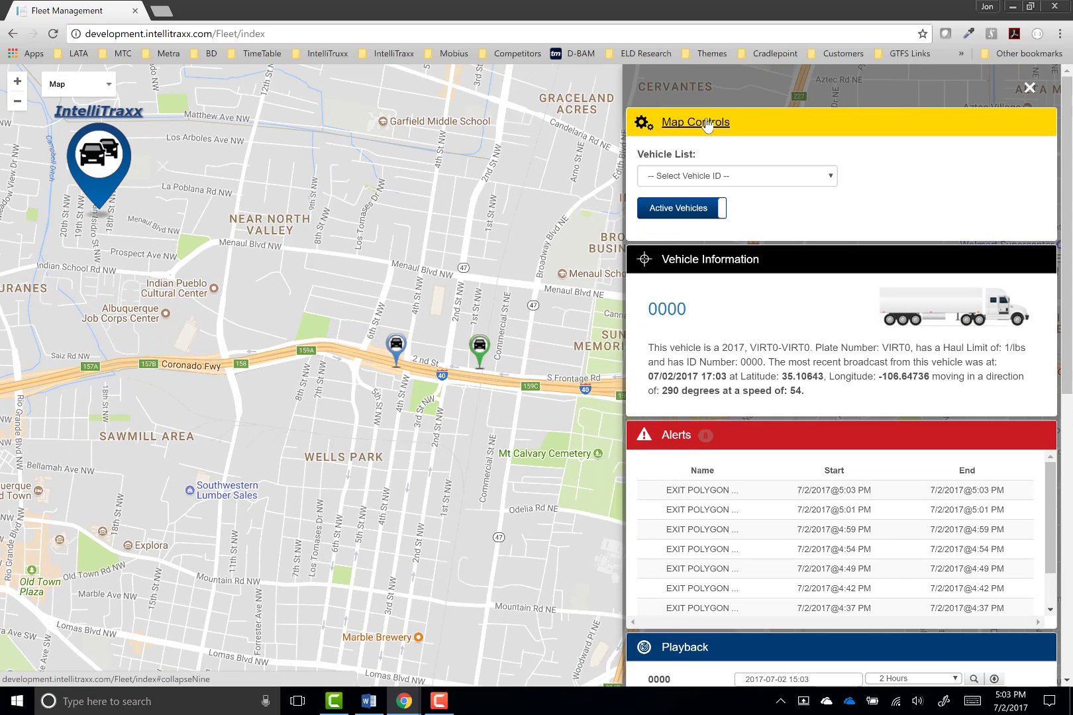
Compare the vehicle list and map for active vehicles and all vehicles, finishing with the Active Vehicles filter.
click(754, 175)
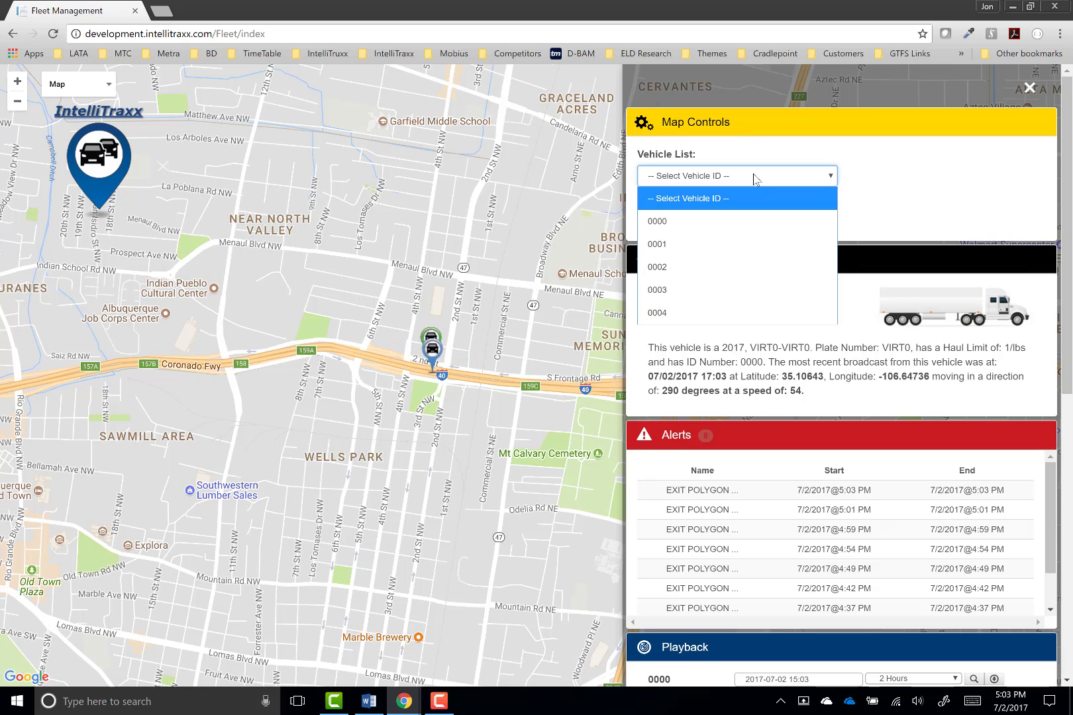
click(753, 176)
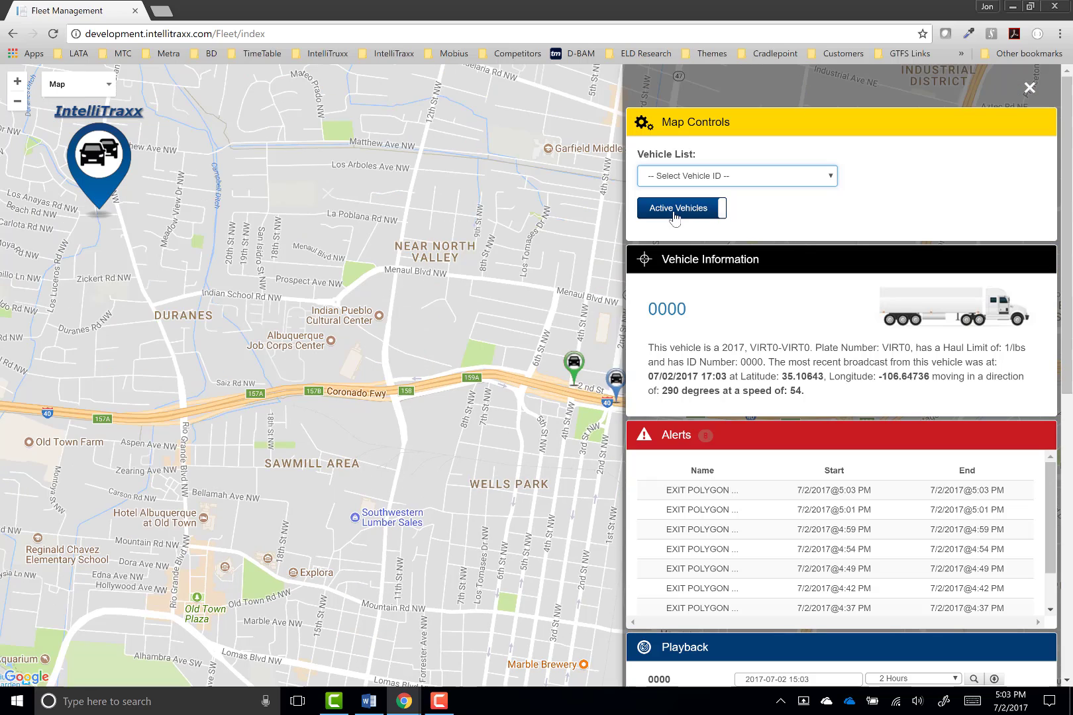
click(677, 211)
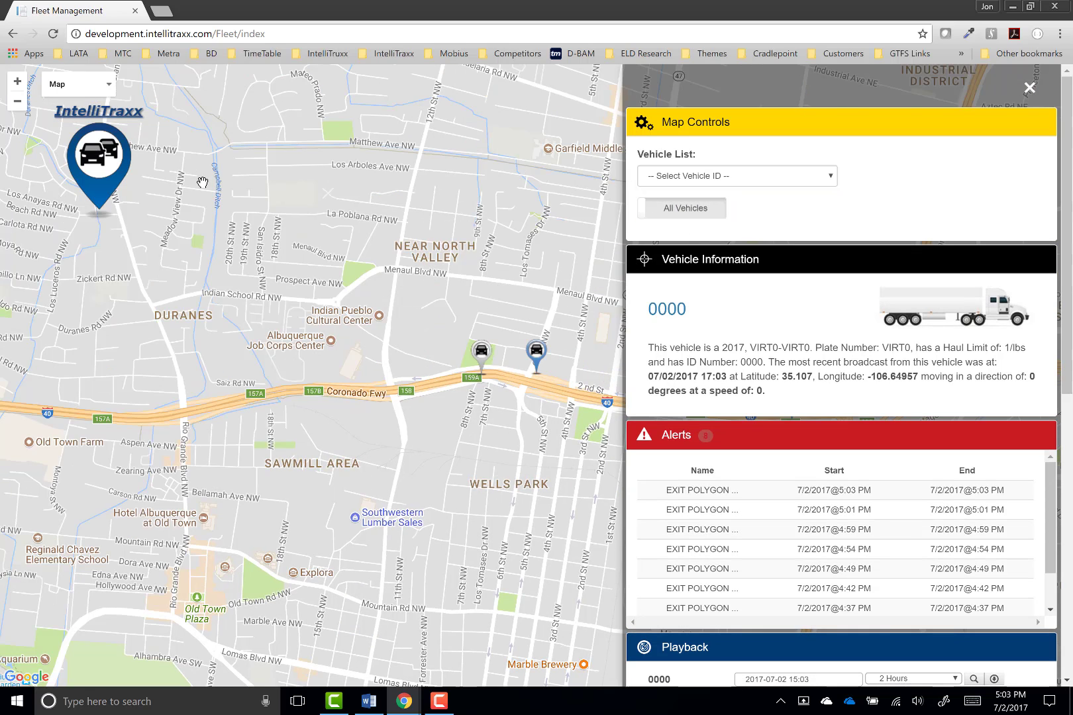
click(17, 103)
click(17, 103)
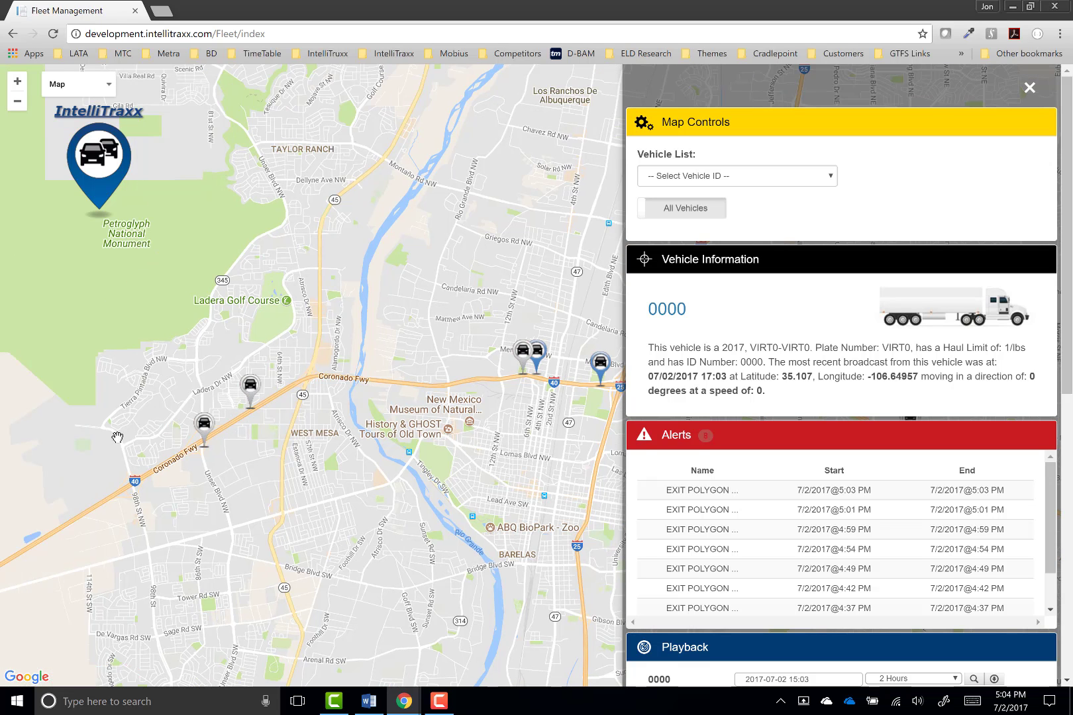
click(717, 177)
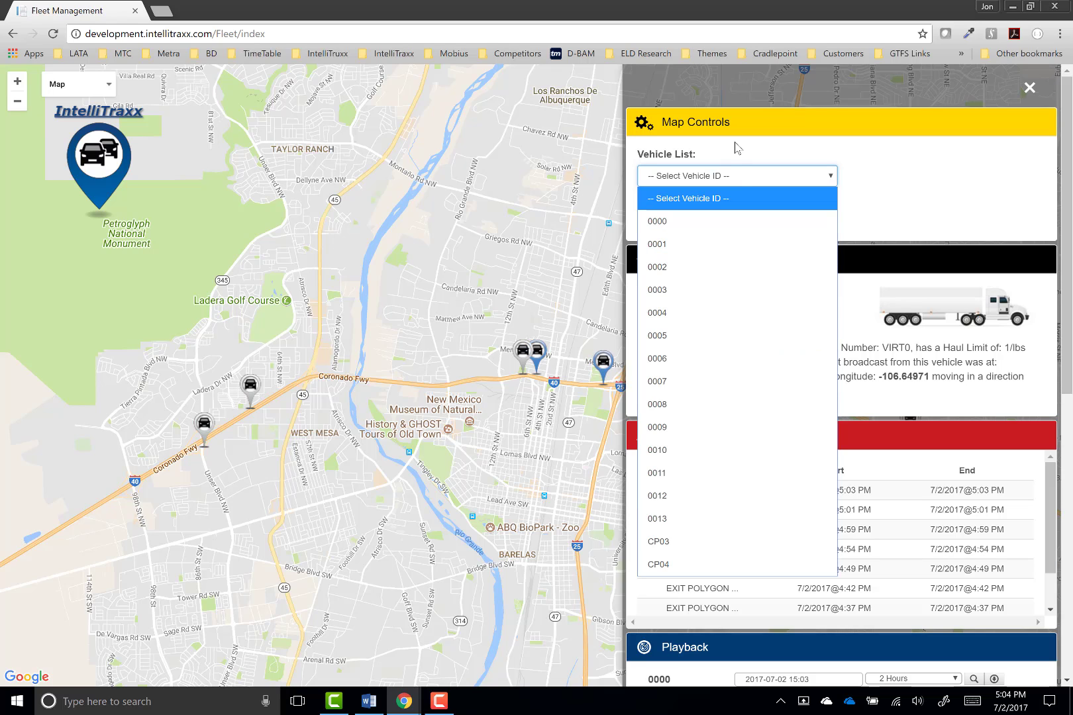
click(742, 176)
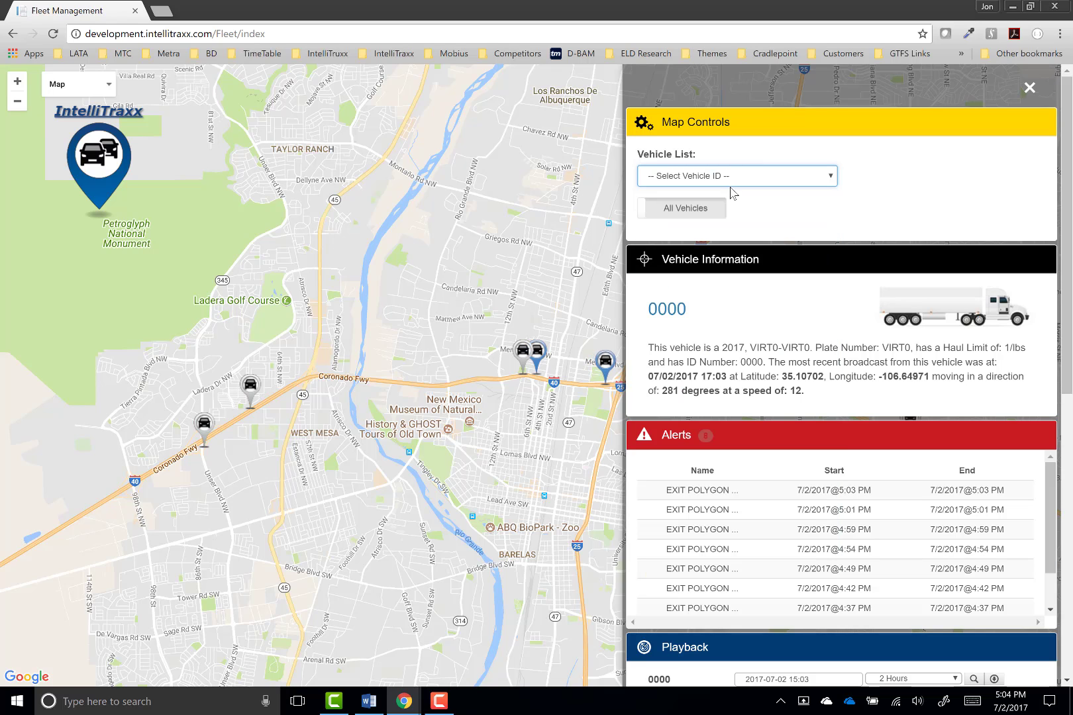
click(682, 211)
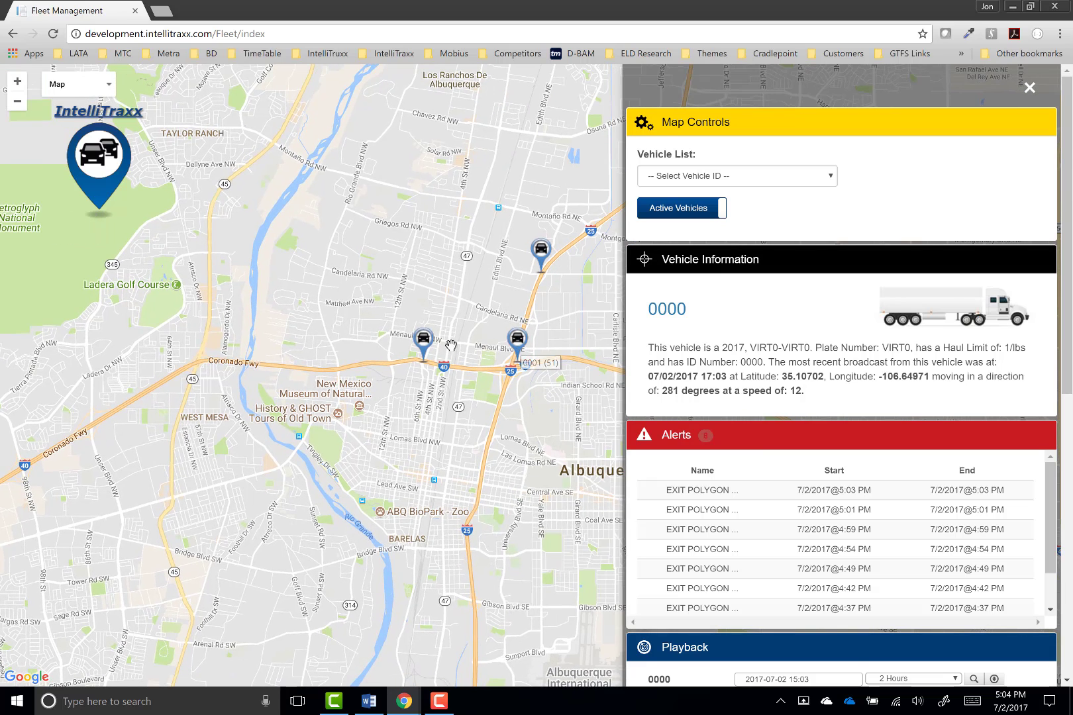
Select vehicle 0000 on the map and review its 4:59 PM exit polygon alert up to GPS broadcast 9.
click(424, 341)
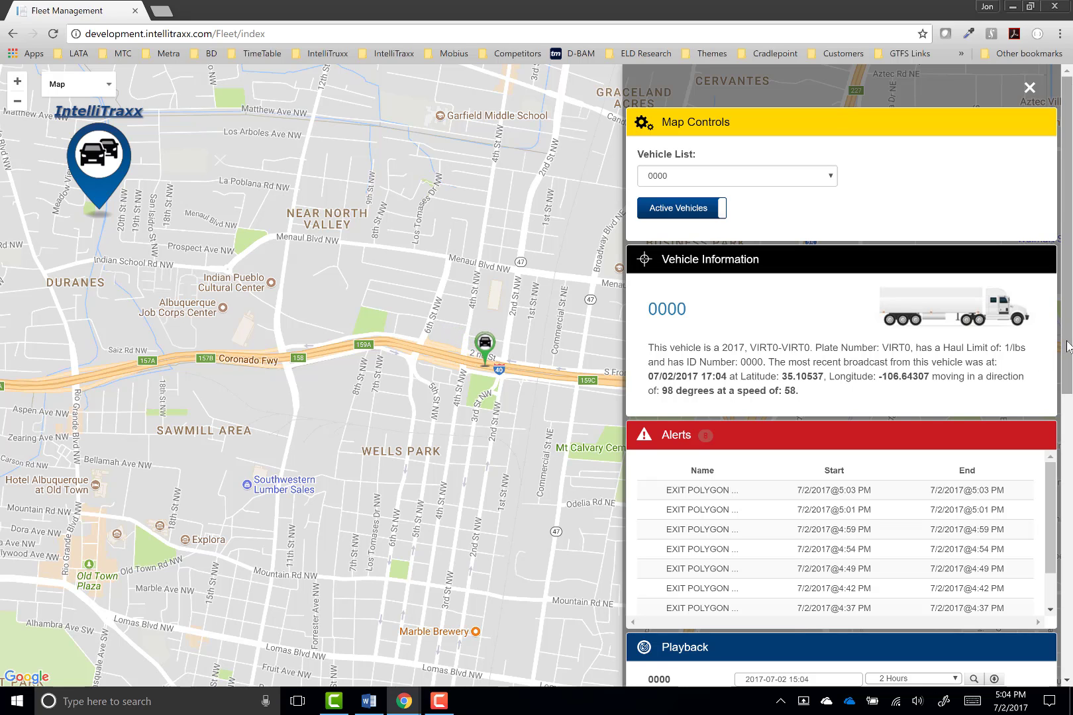
drag(1067, 370, 1067, 480)
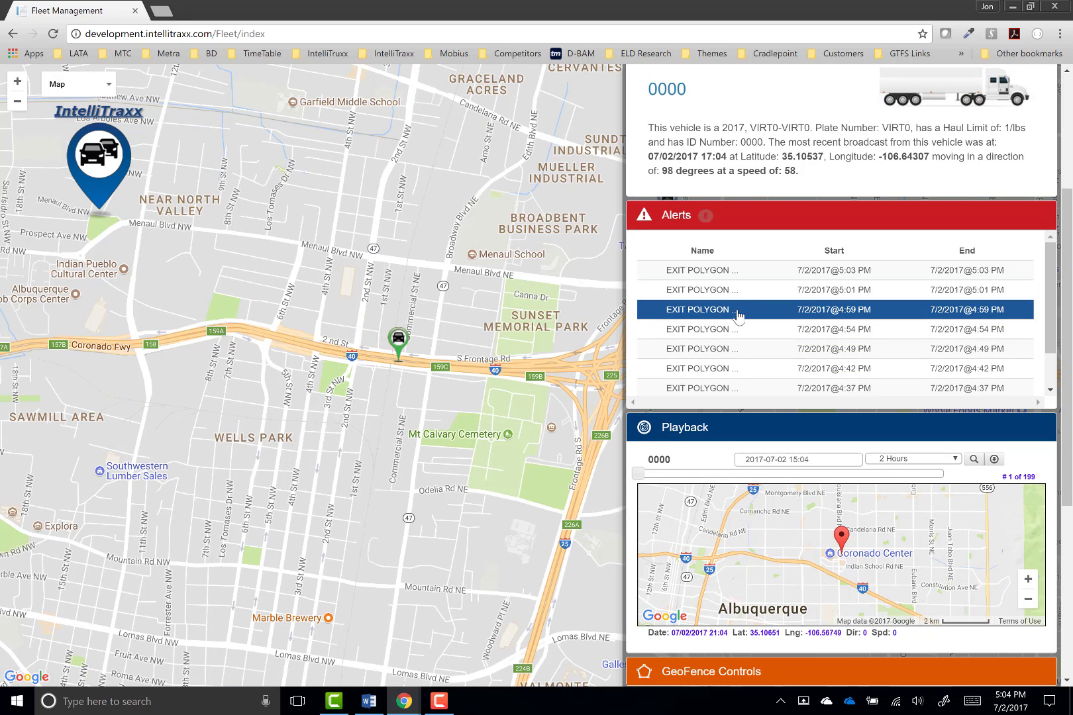
click(712, 312)
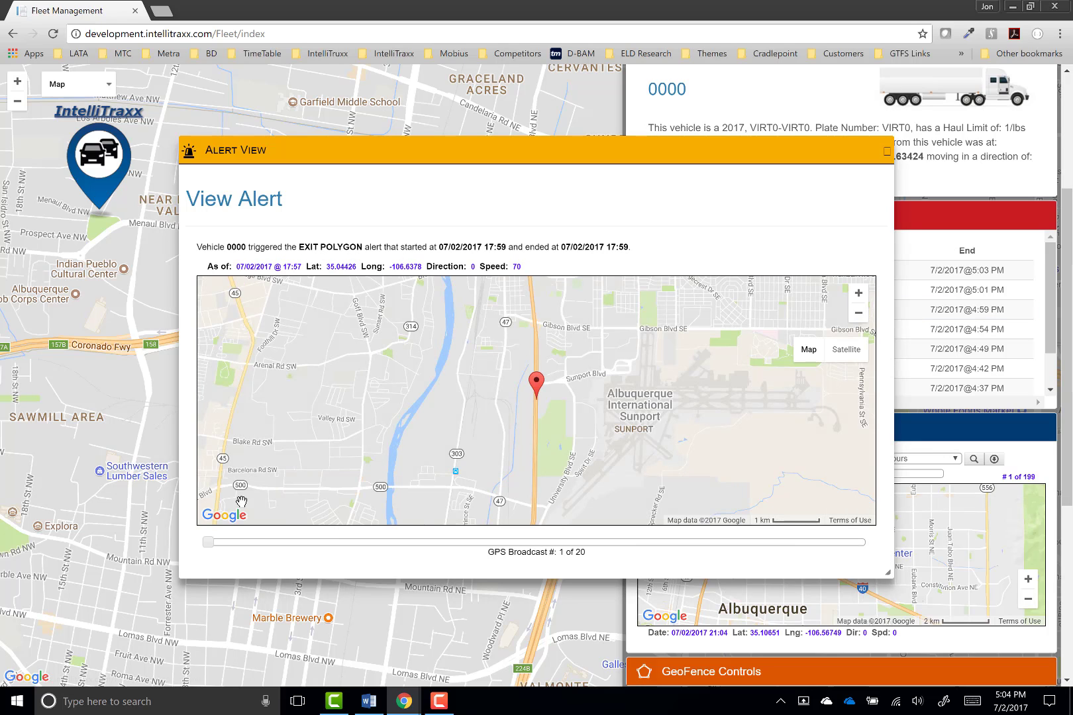
drag(209, 542, 480, 547)
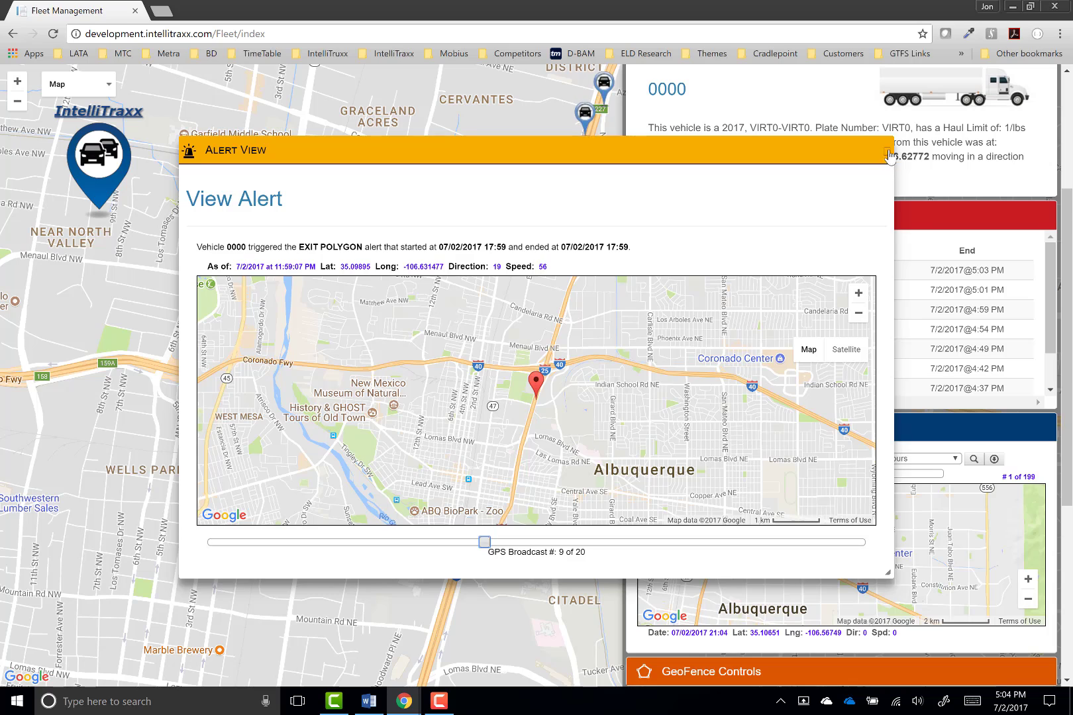
click(887, 152)
Advance vehicle 0000's playback to broadcast 107.
scroll(841, 463, down, 2)
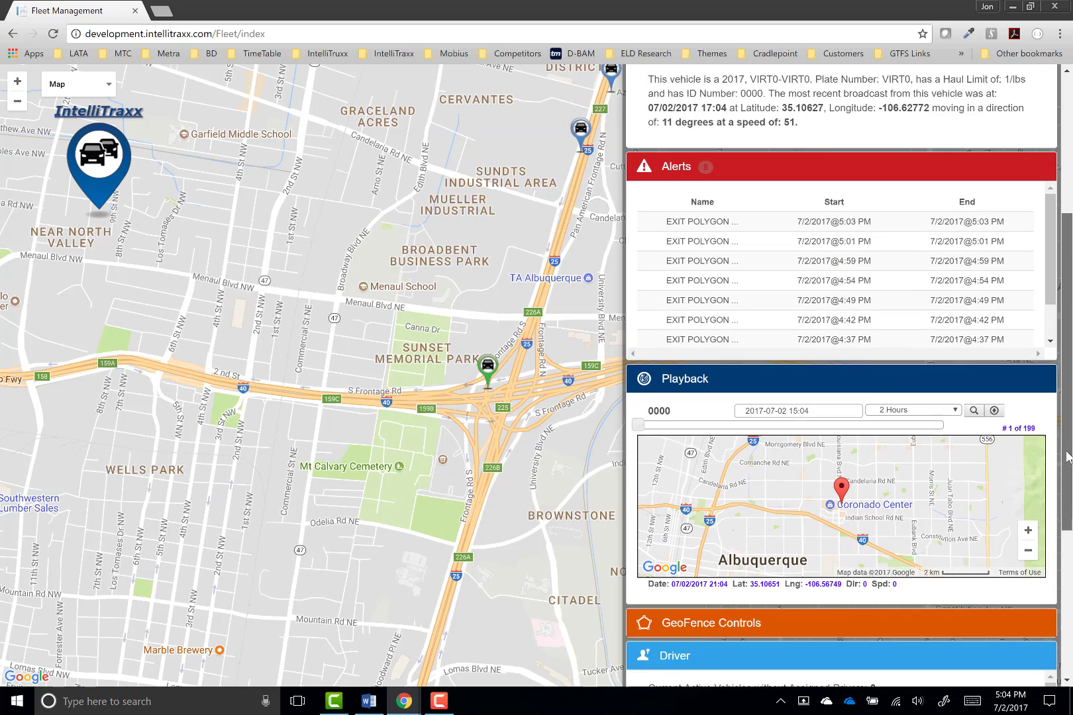
scroll(697, 235, down, 2)
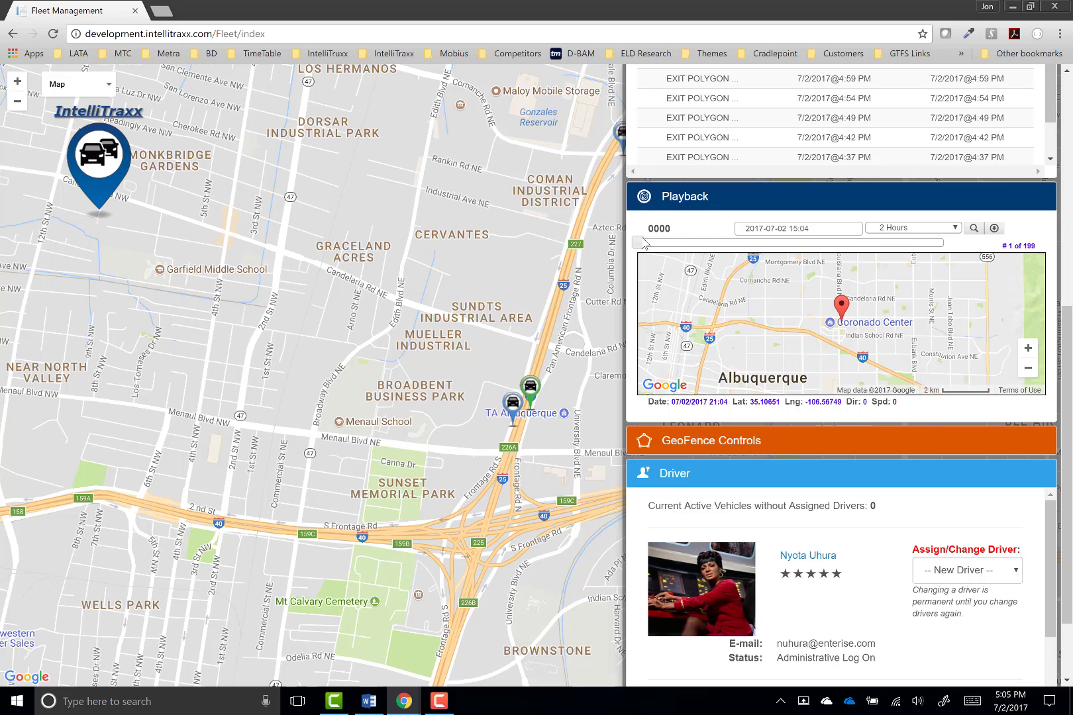
drag(640, 249, 805, 243)
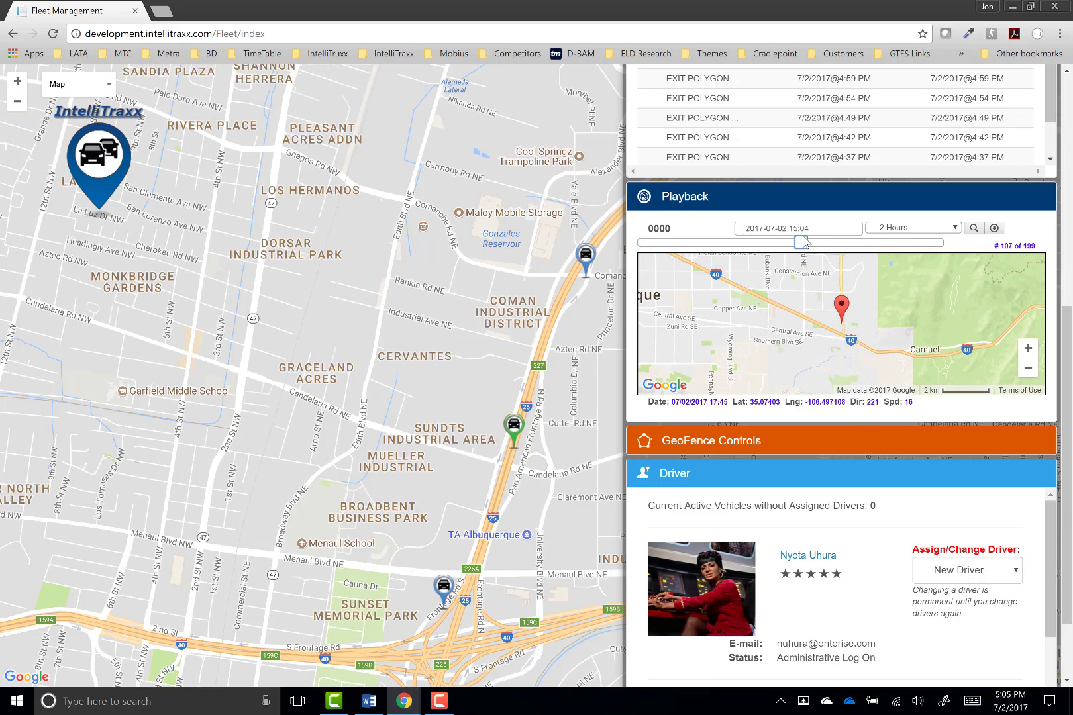
Set the playback start for vehicle 0000 to June 6, 2017 at 12:00.
click(816, 232)
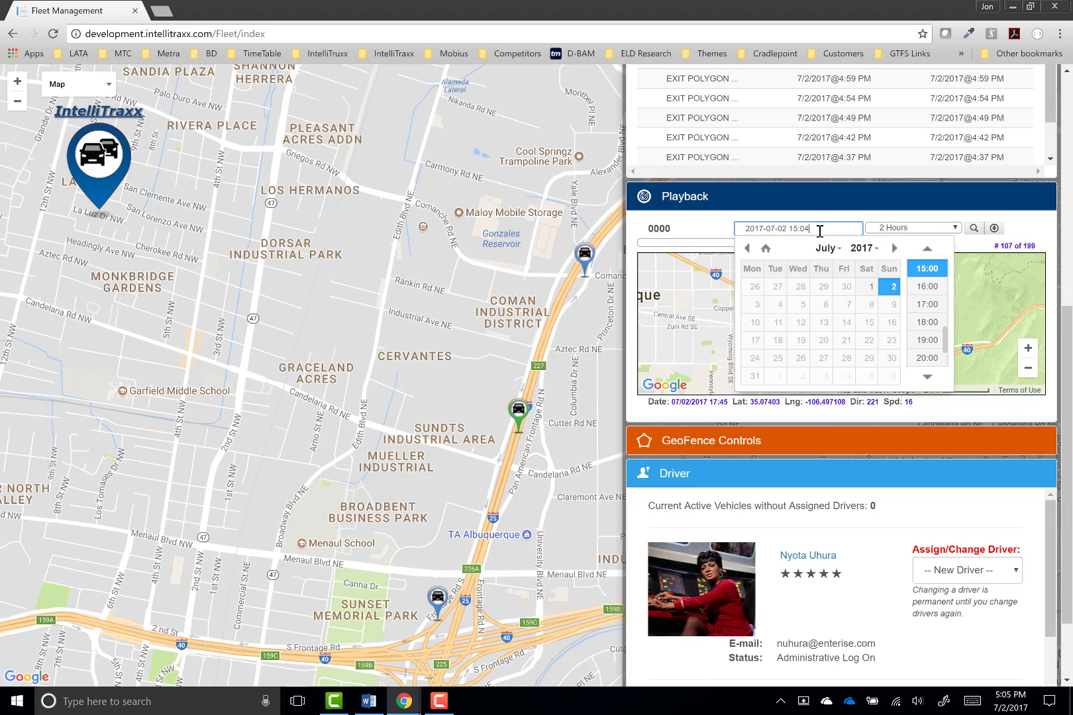
click(748, 248)
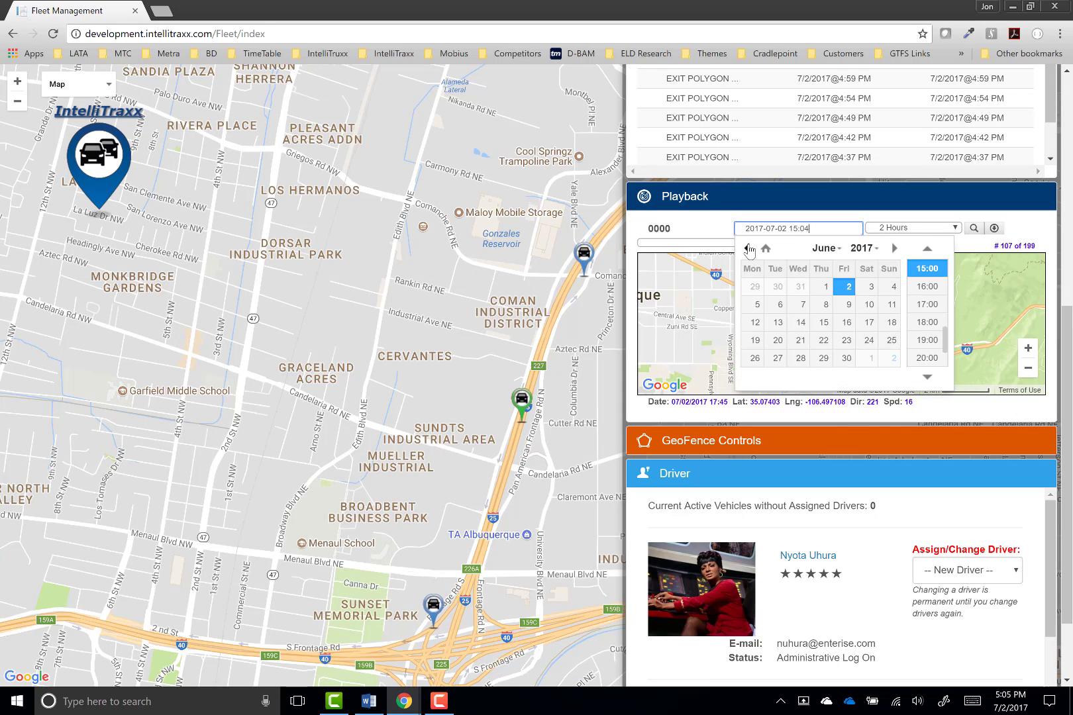
click(778, 306)
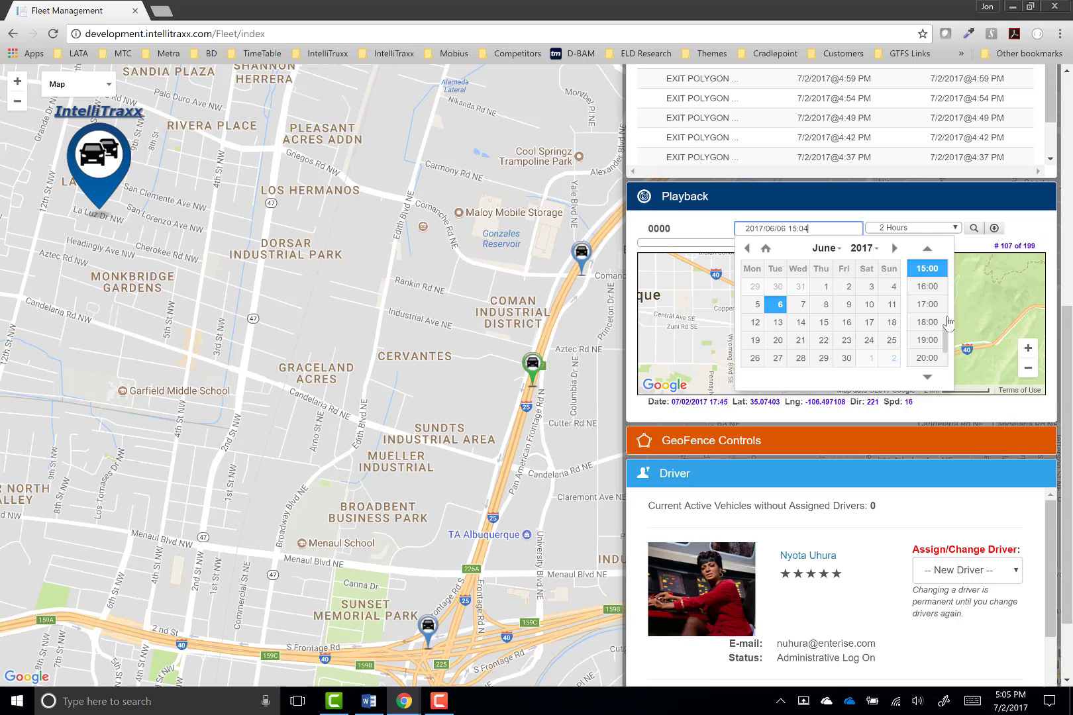
scroll(934, 311, up, 3)
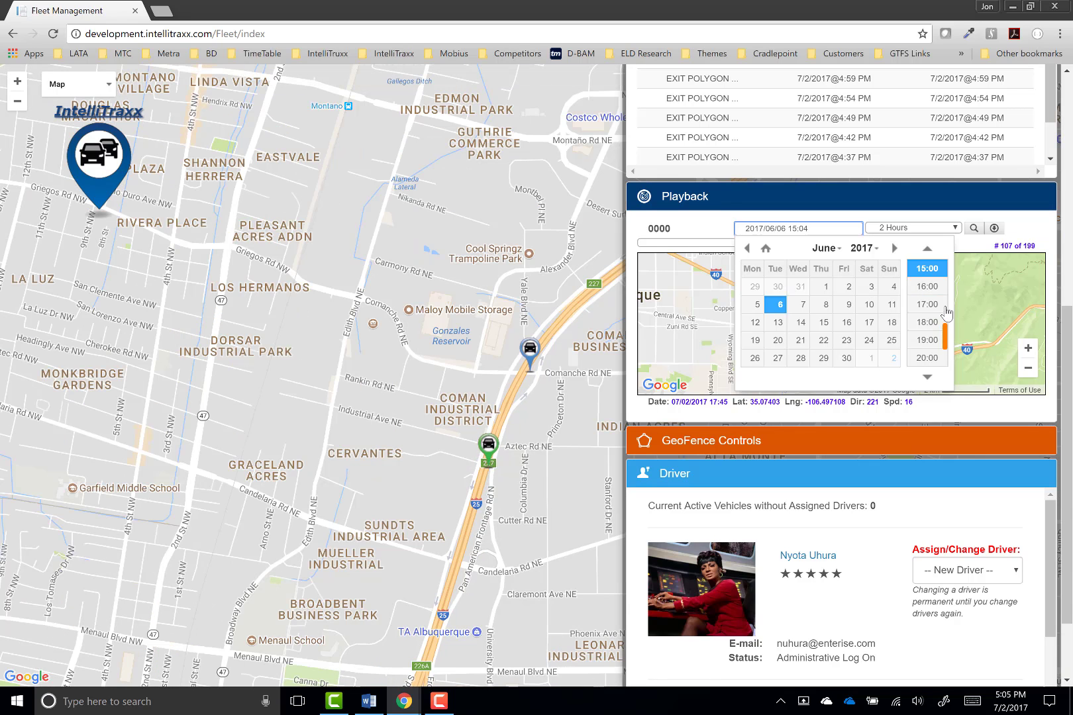
click(930, 317)
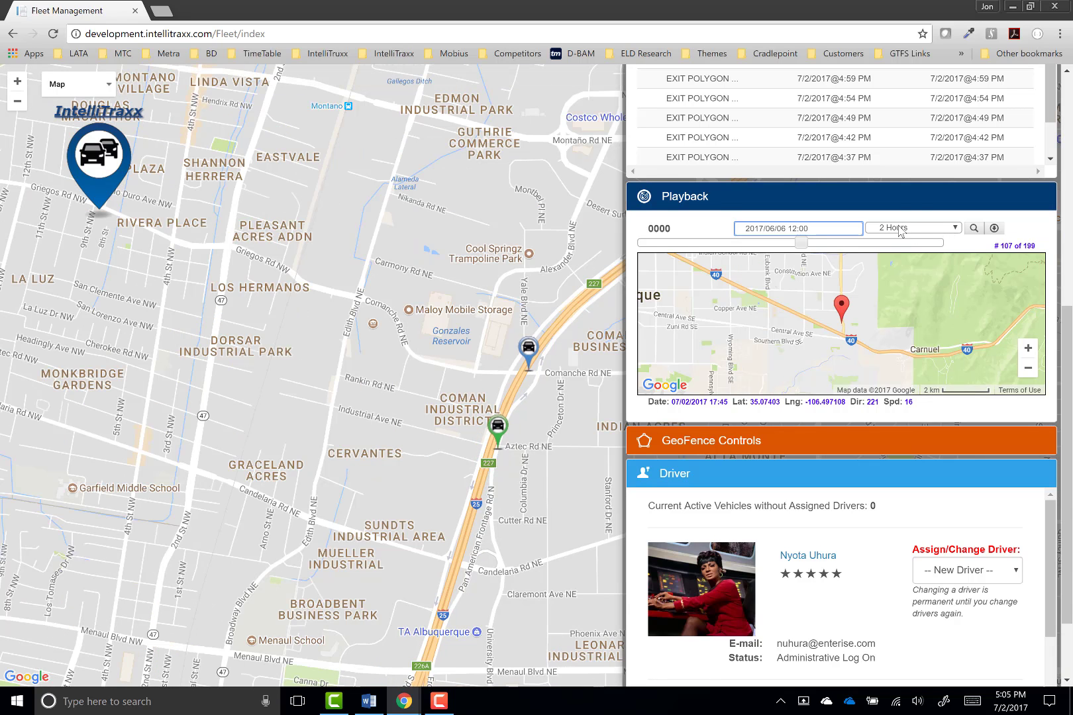
Check the playback duration options, keep 2 Hours, and download vehicle 0000's playback data as a CSV file.
click(899, 228)
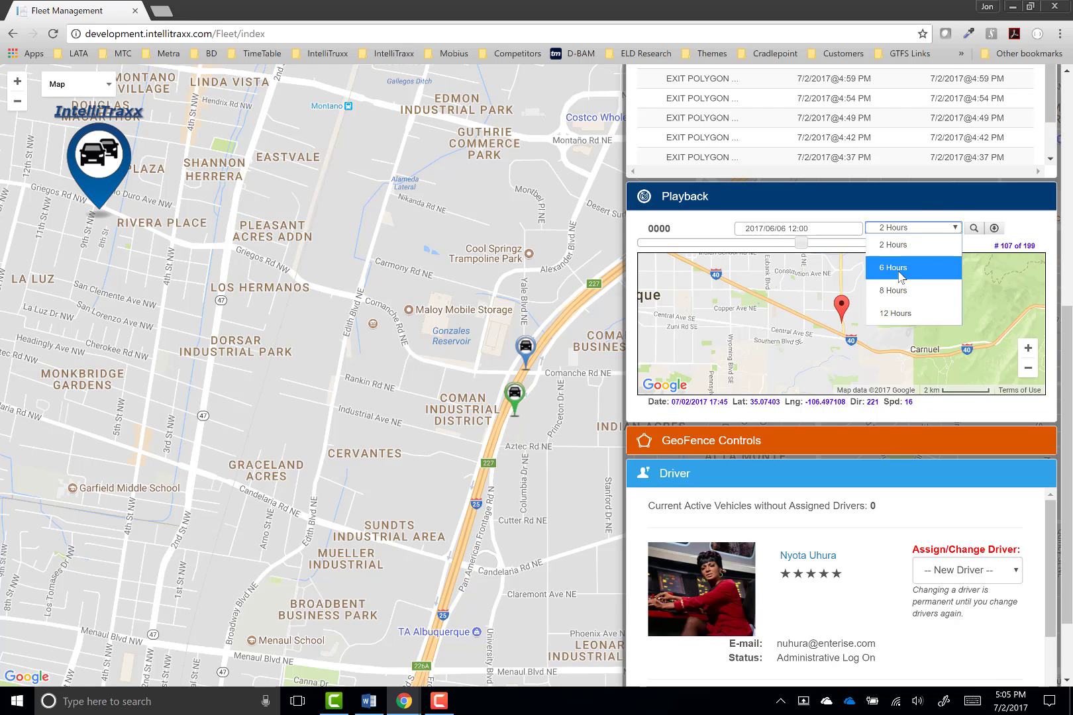
click(918, 192)
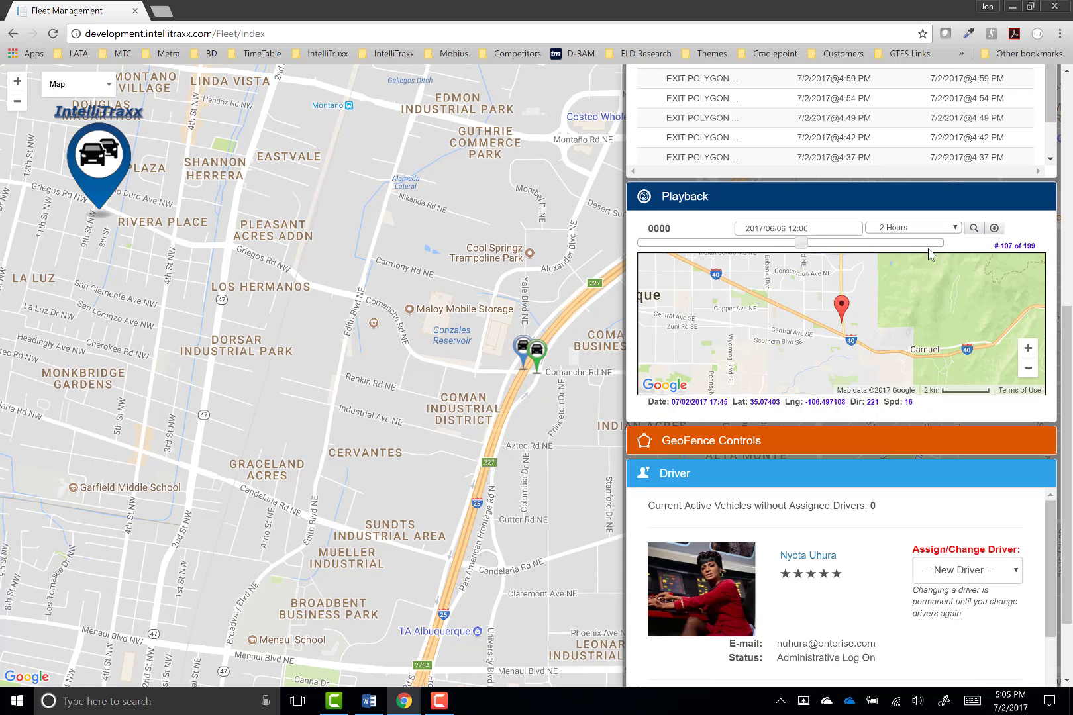
click(994, 229)
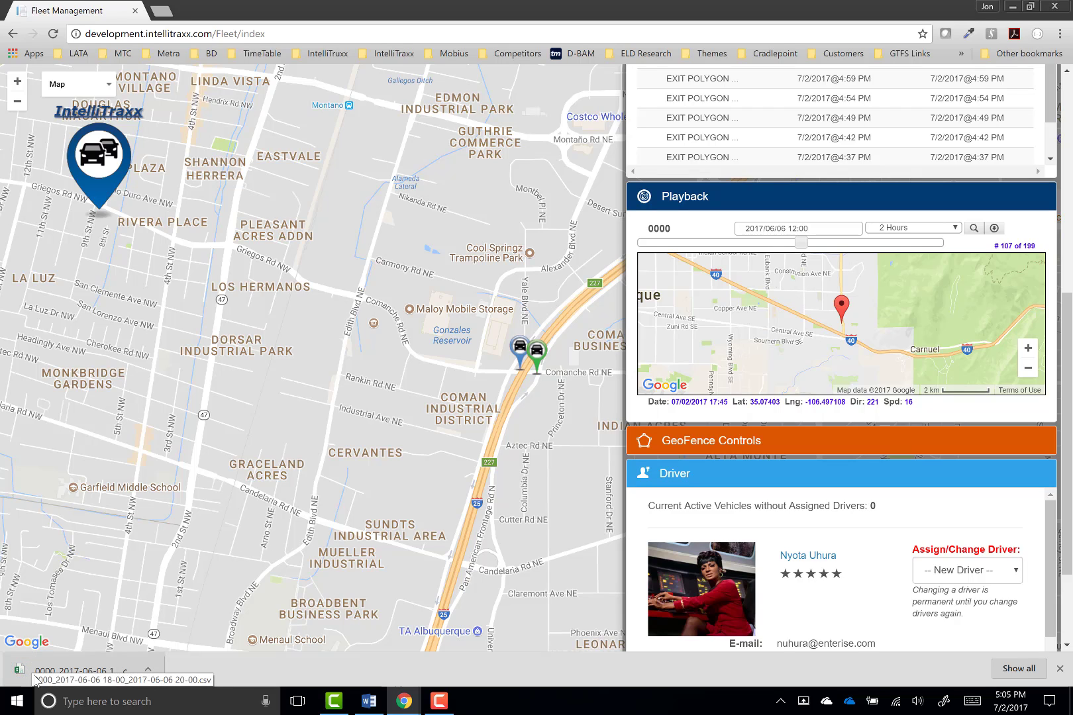
click(1059, 670)
Reassign vehicle 0000 to the fifth driver in the available driver list and accept the map reload.
scroll(901, 413, down, 2)
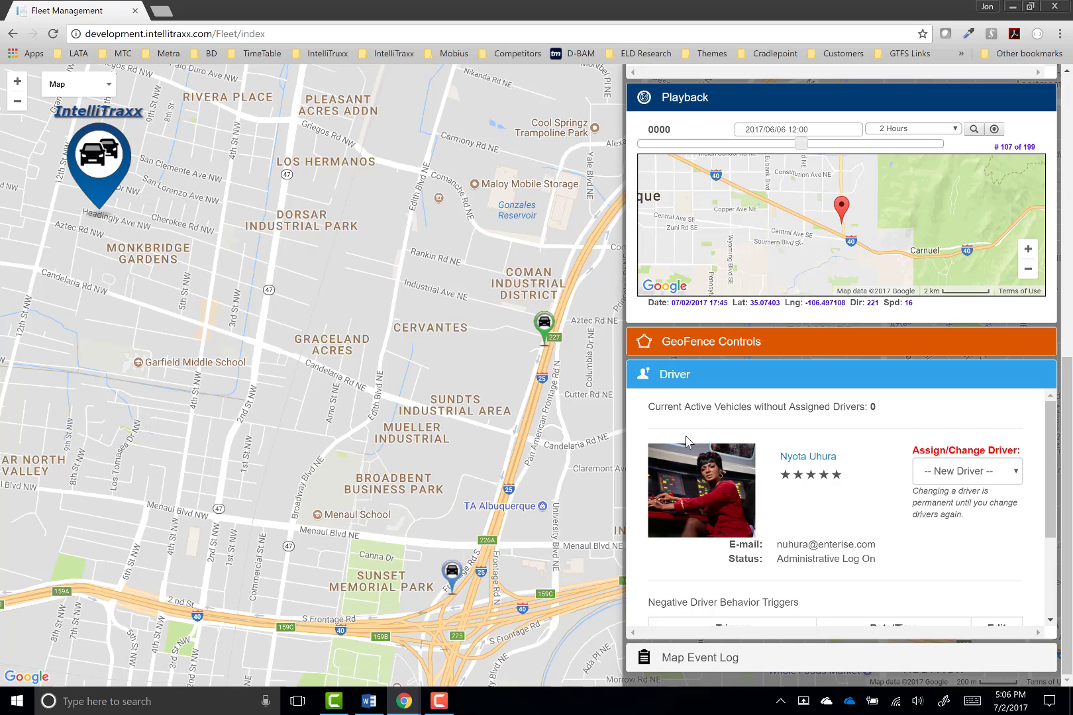
click(966, 477)
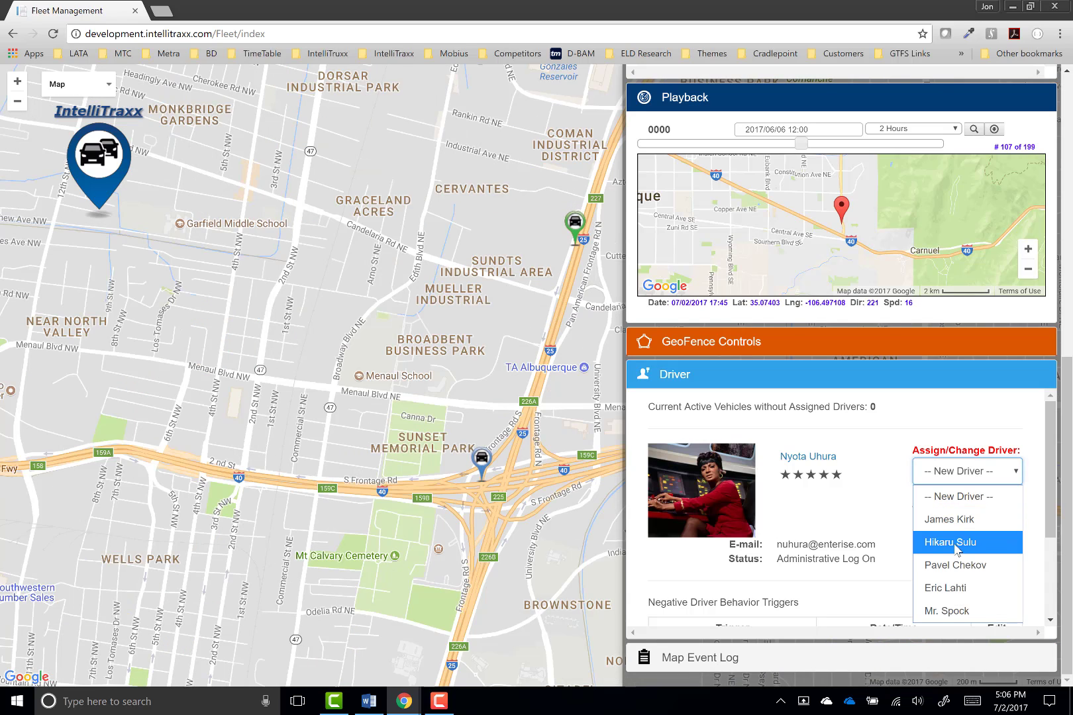
click(950, 612)
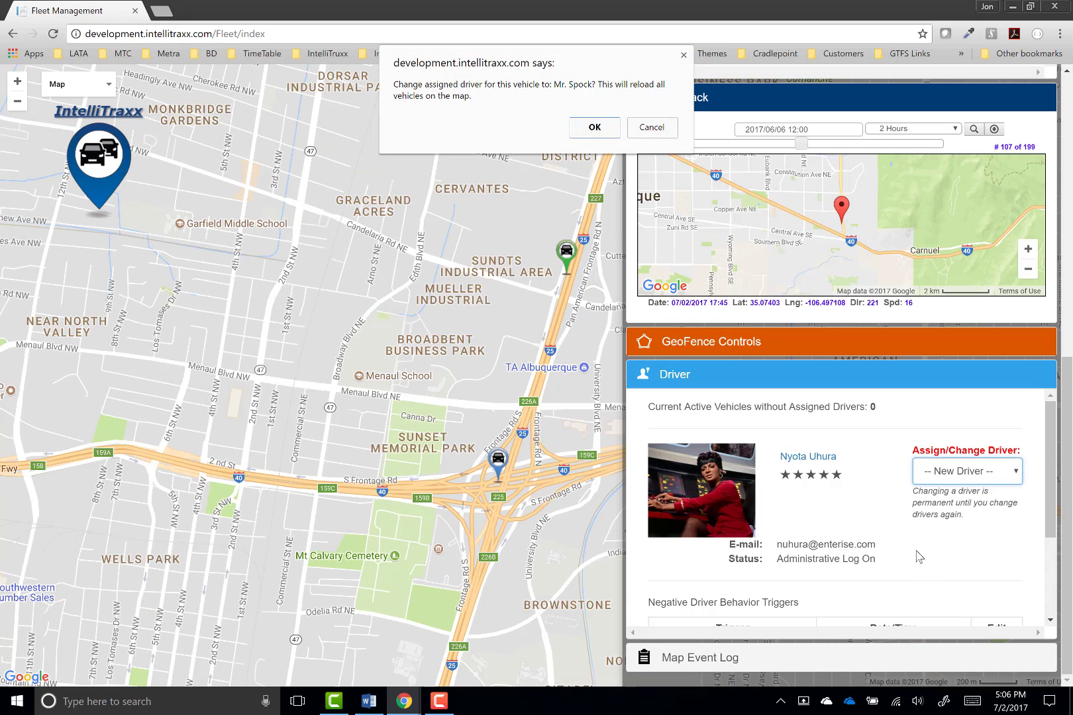
click(596, 127)
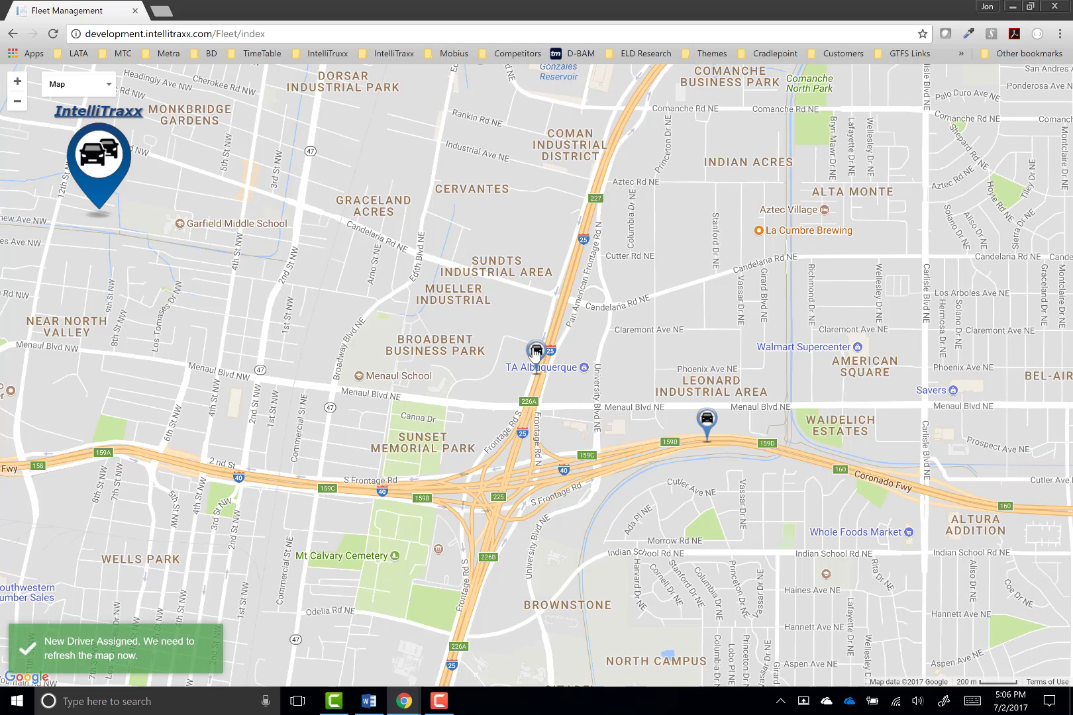
Reopen vehicle 0000's details from the map and check its assigned driver.
click(535, 352)
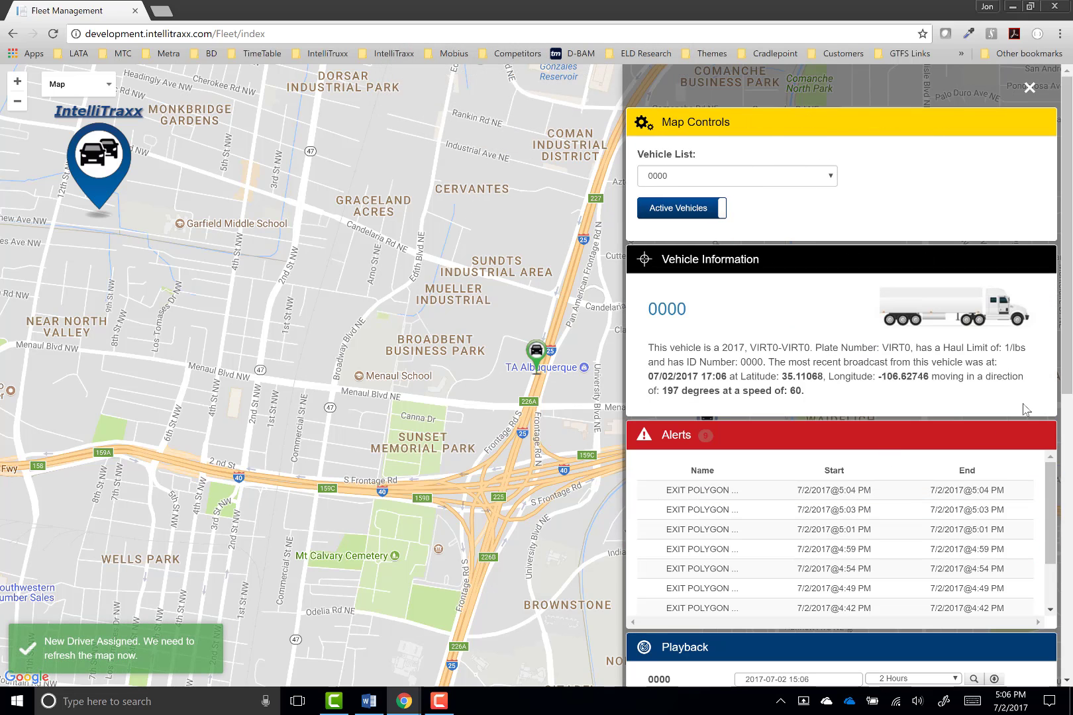
scroll(1024, 409, down, 8)
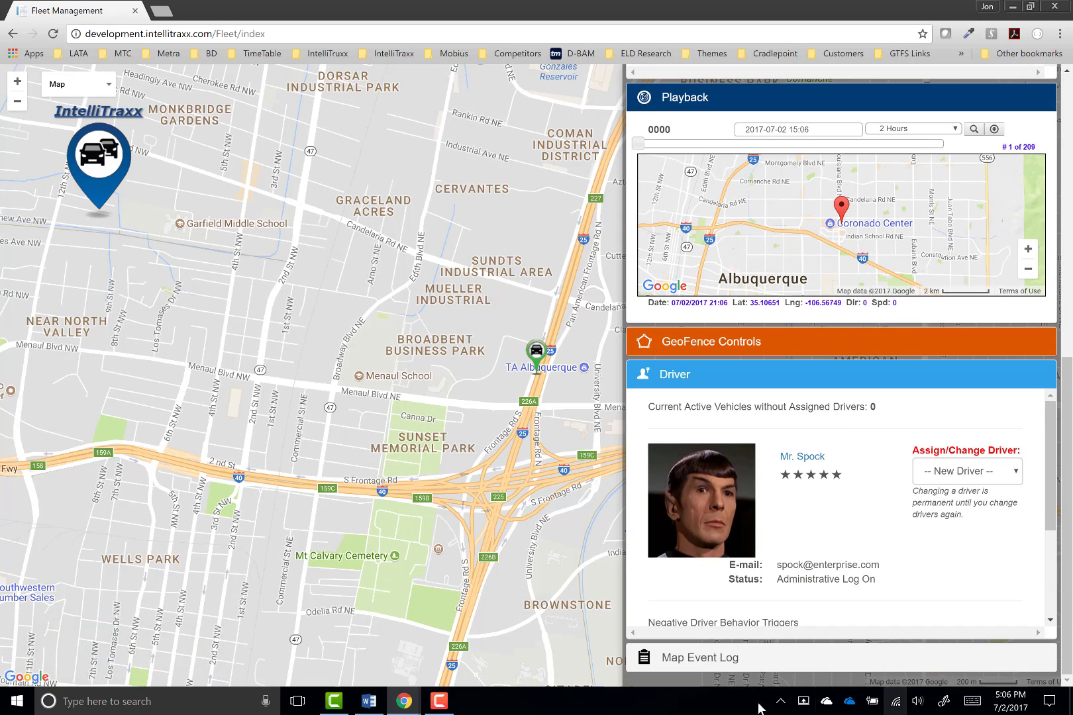
Expand the Map Event Log to examine its position entries, and deselect vehicle 0000 to close its details.
click(696, 660)
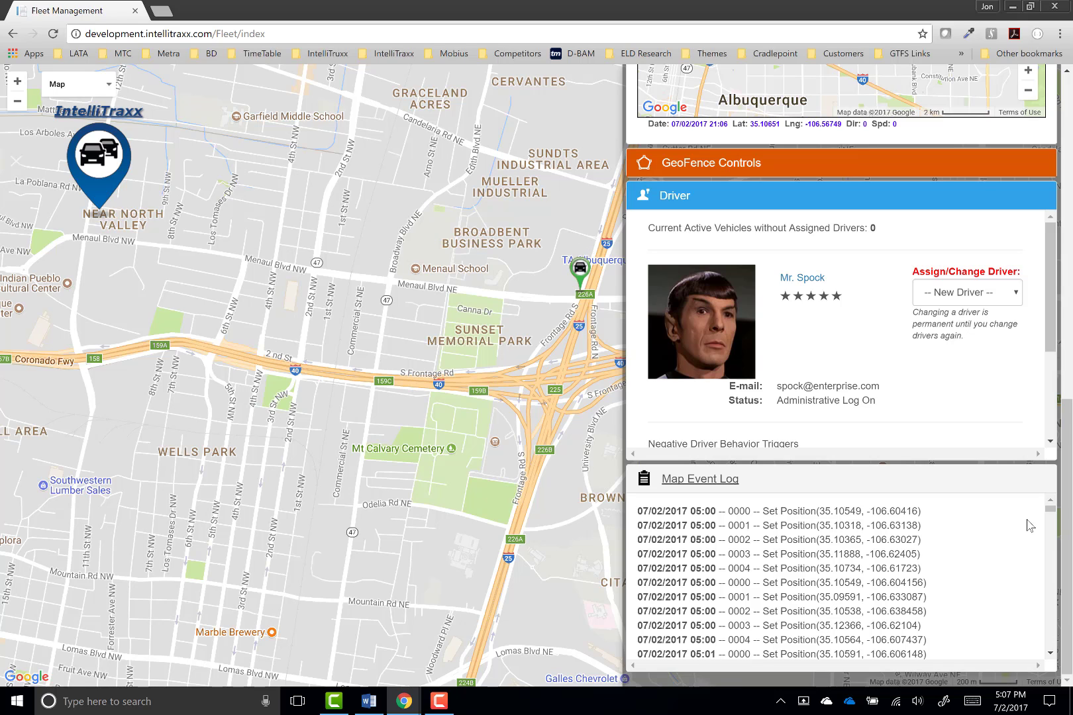
mouse_move(1051, 517)
mouse_down()
mouse_move(1052, 532)
mouse_move(1051, 501)
mouse_up()
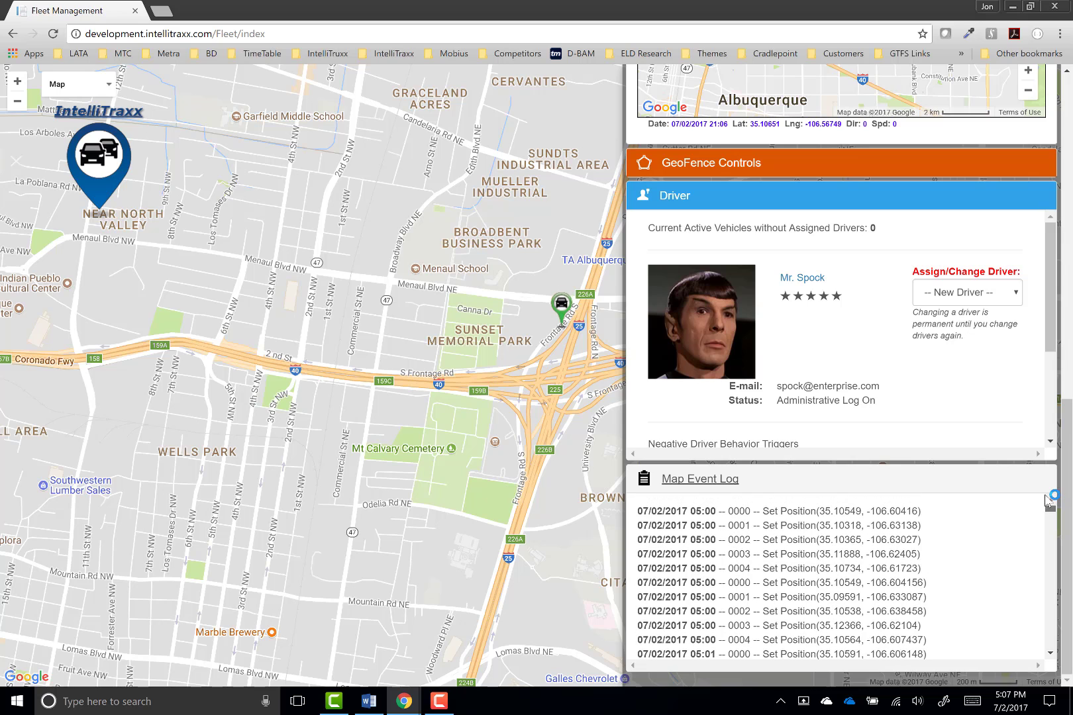
scroll(1053, 307, up, 1)
scroll(1052, 308, up, 10)
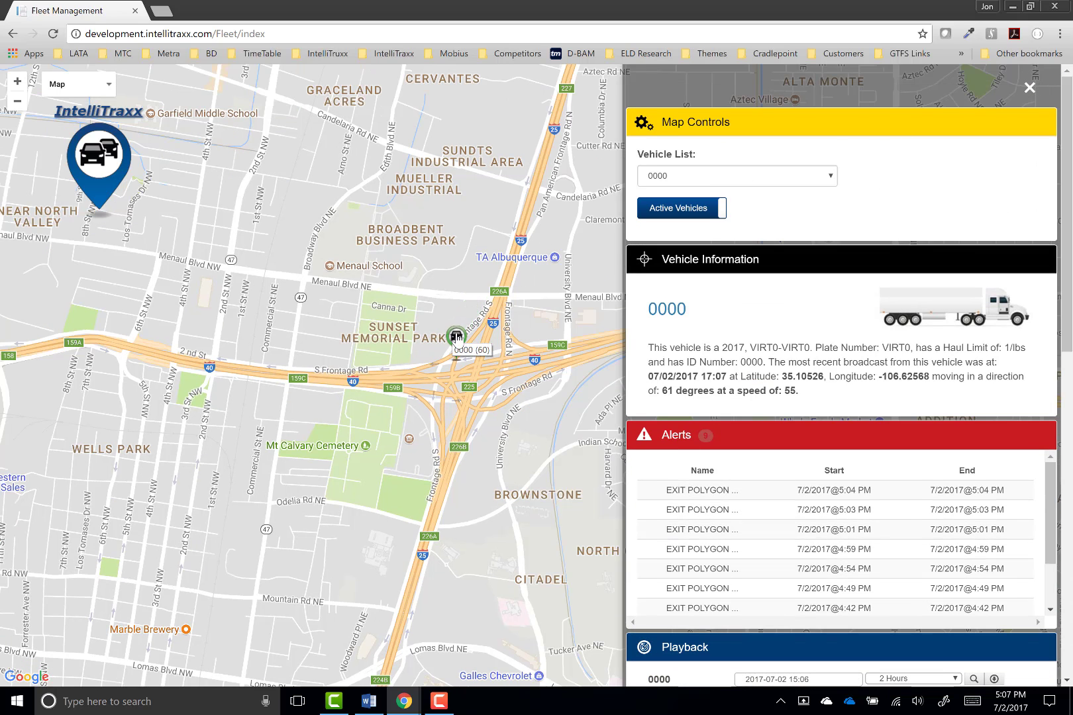
click(448, 342)
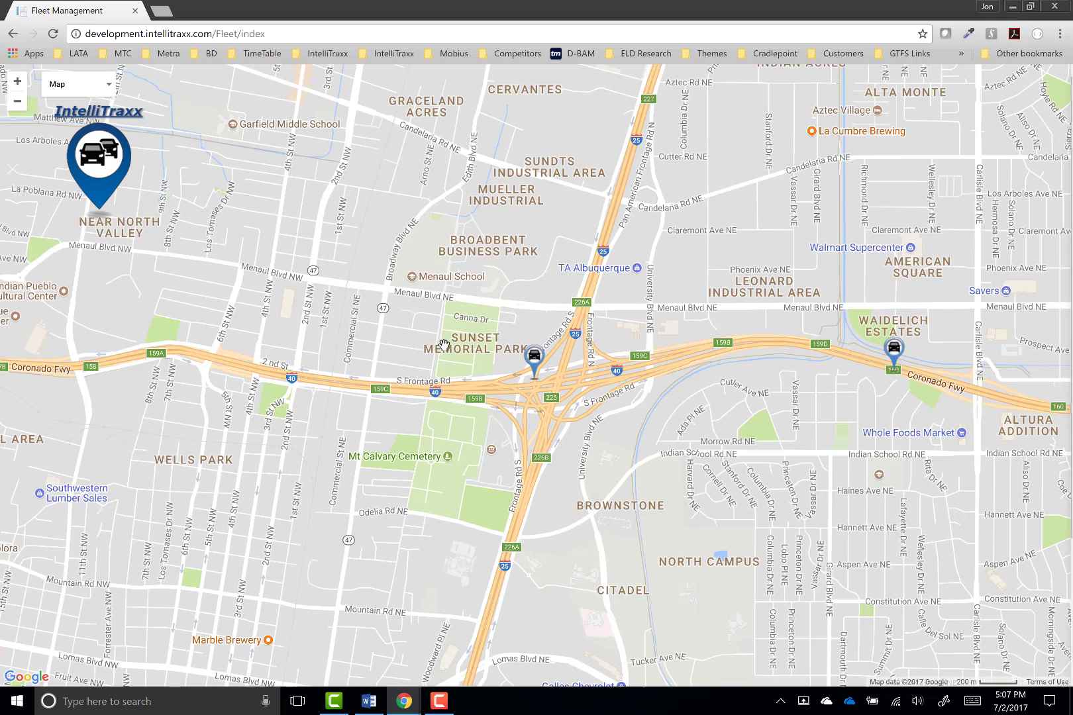
Open the fleet menu and control panel, and collapse the Map Event Log and Map Controls sections.
click(99, 155)
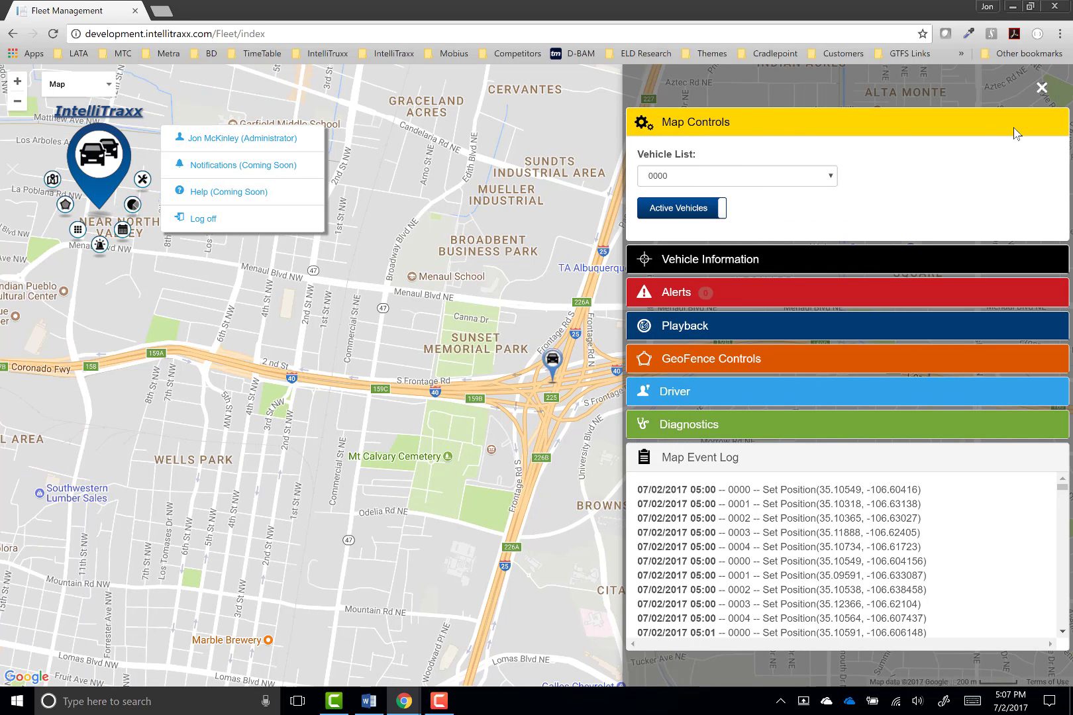
click(700, 457)
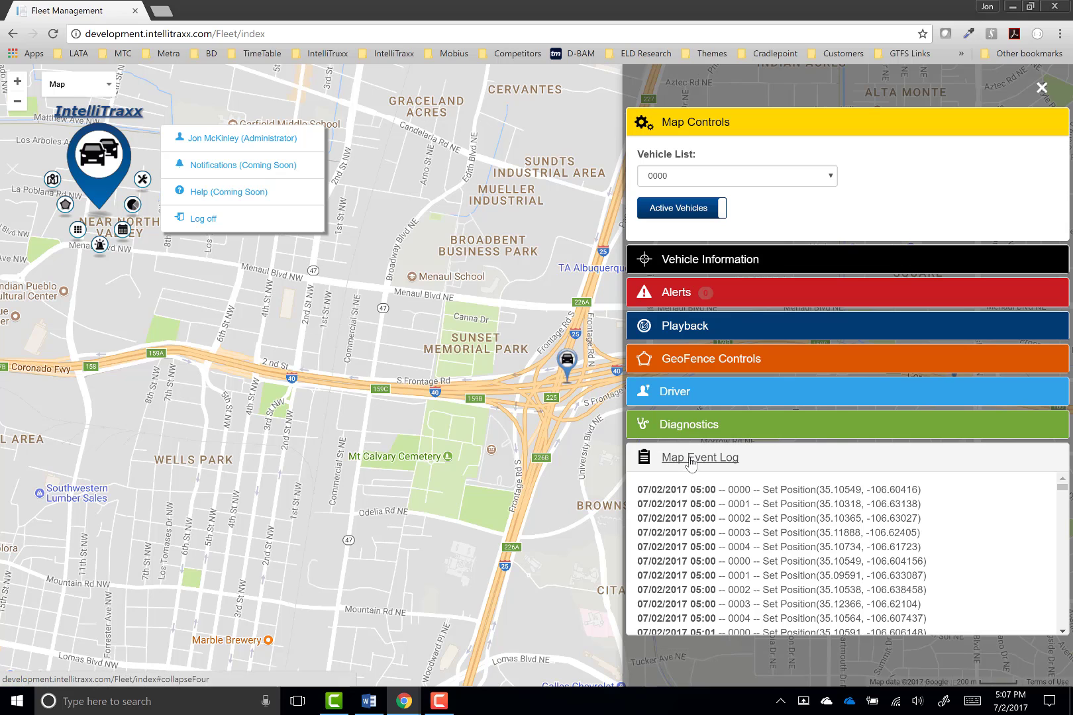
click(694, 121)
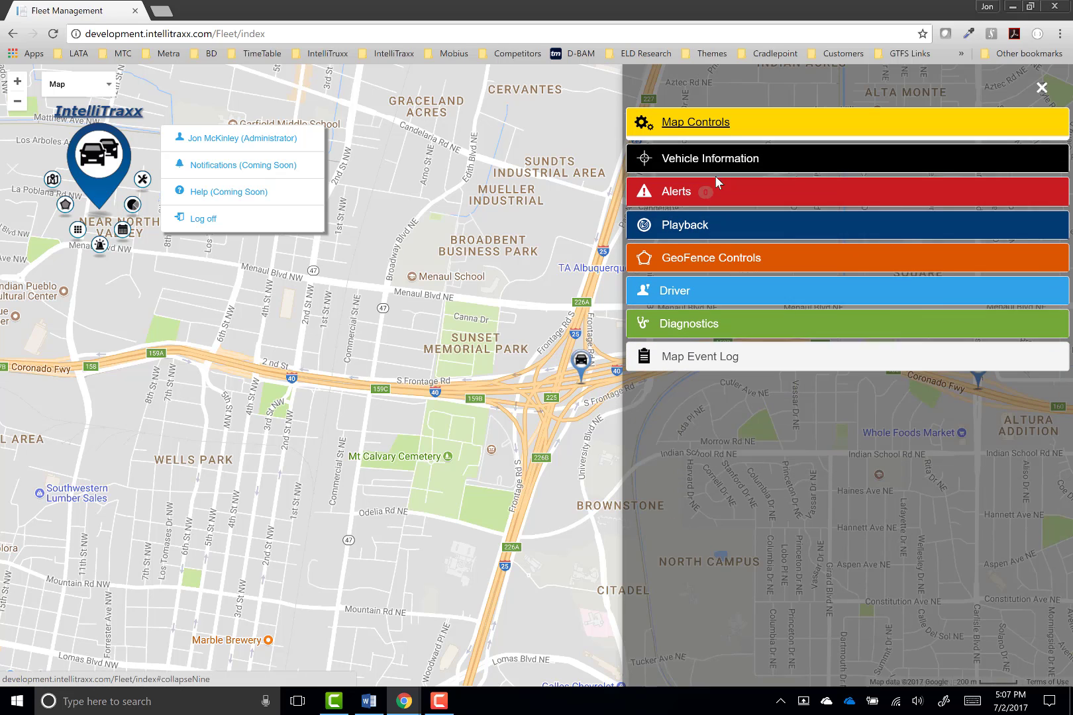
Turn on Show / Create Geofences in the GeoFence Controls and look over the existing fences across the Albuquerque area.
click(684, 255)
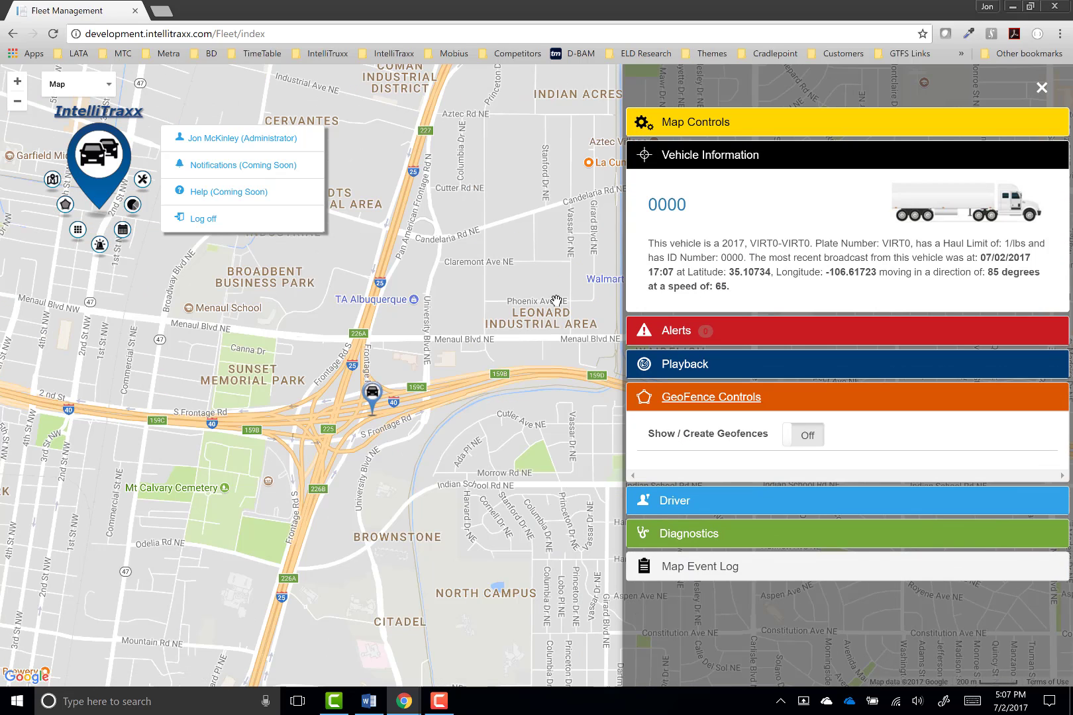
click(803, 435)
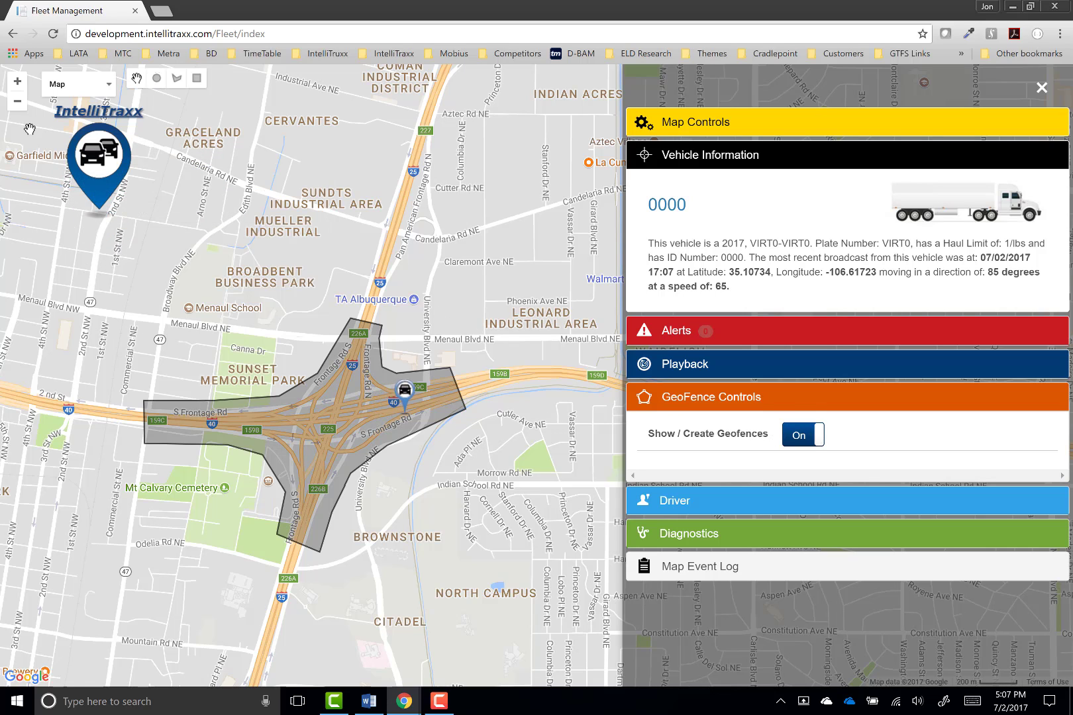
click(18, 105)
click(18, 105)
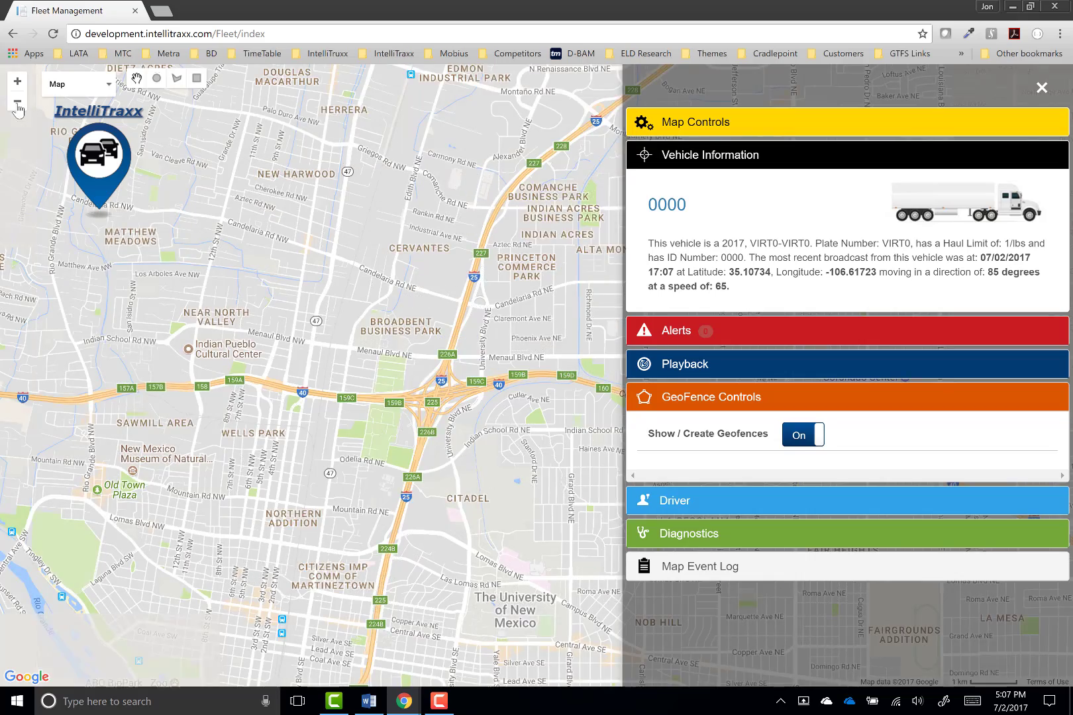
click(18, 104)
drag(382, 287, 208, 307)
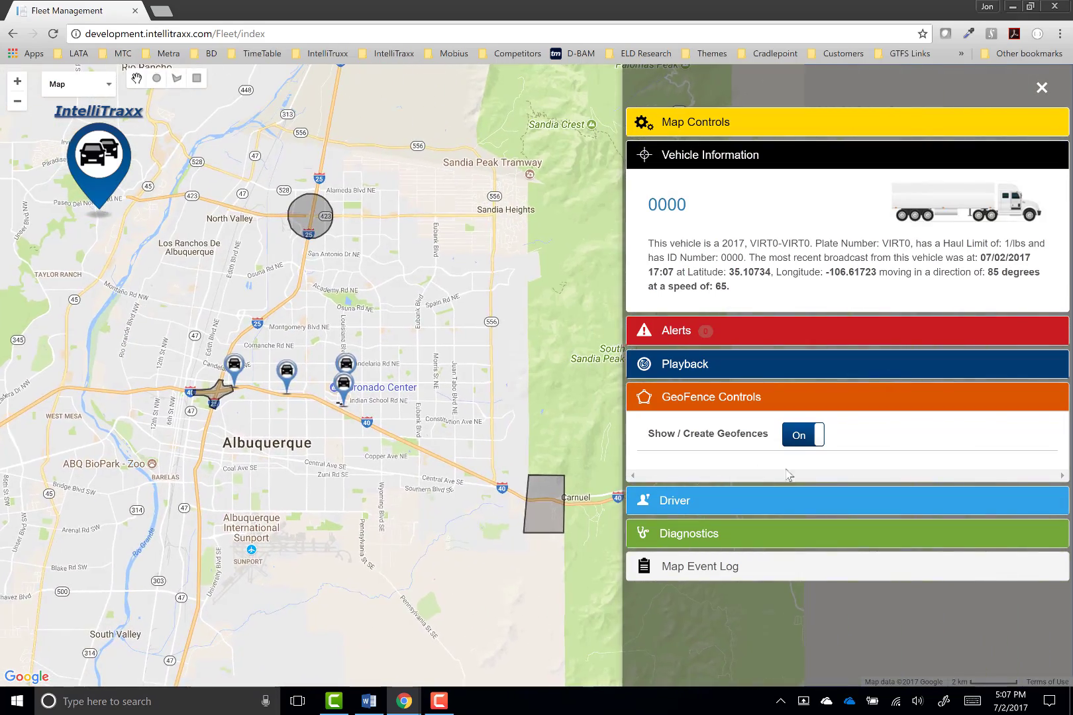
drag(364, 222, 636, 206)
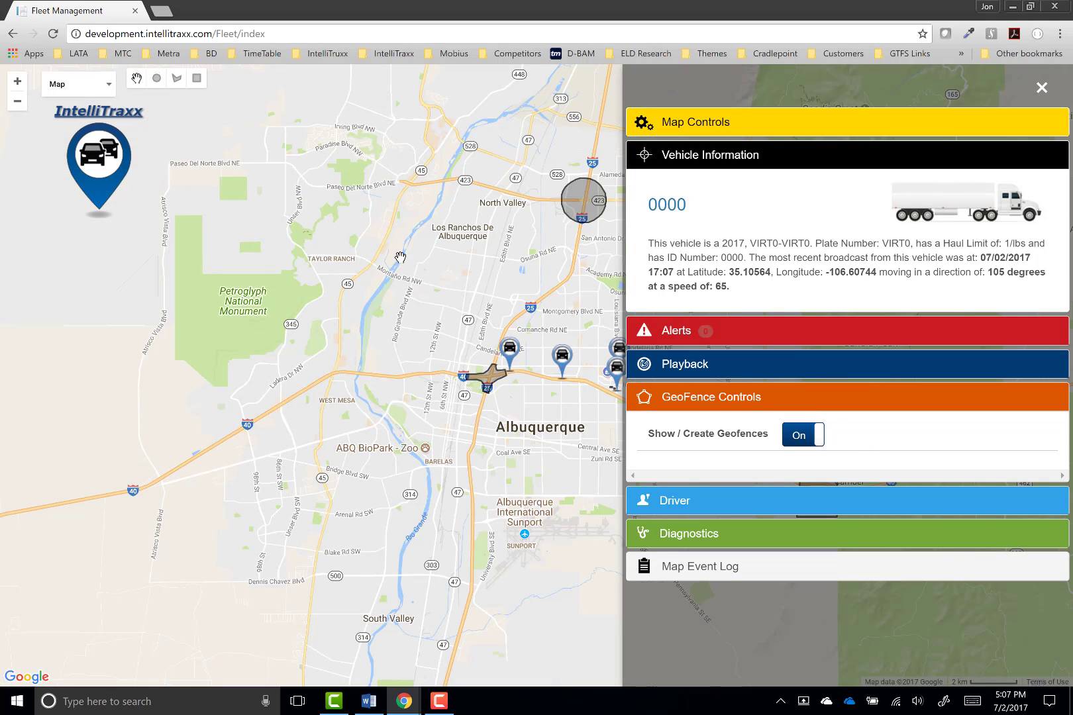
Select the circular geofence near North Valley and review its name, notes, attached alerts and available fence actions.
click(585, 202)
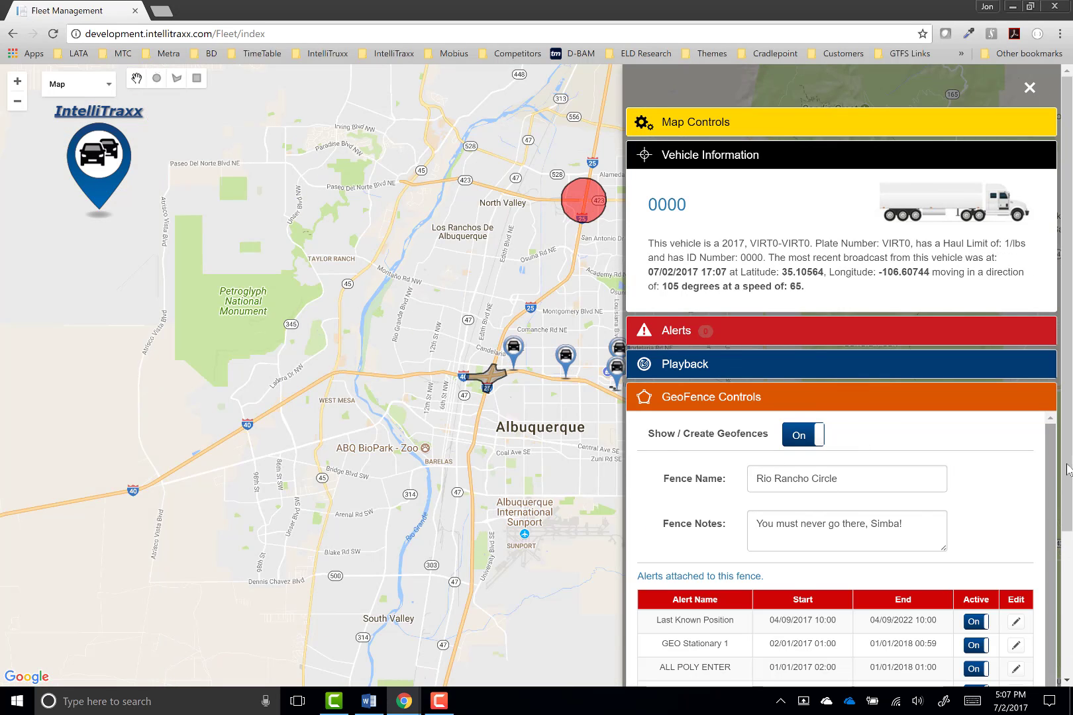
scroll(1043, 521, down, 3)
scroll(1042, 521, up, 1)
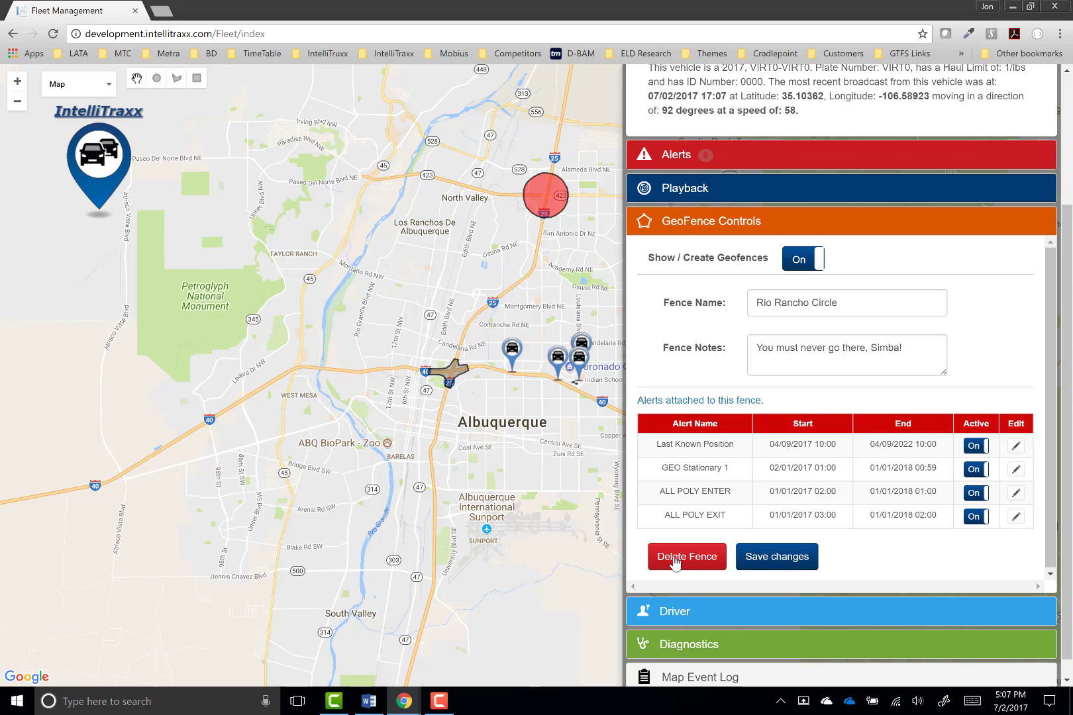
Turn off Show / Create Geofences, then close the control panel and the fleet menu.
click(796, 258)
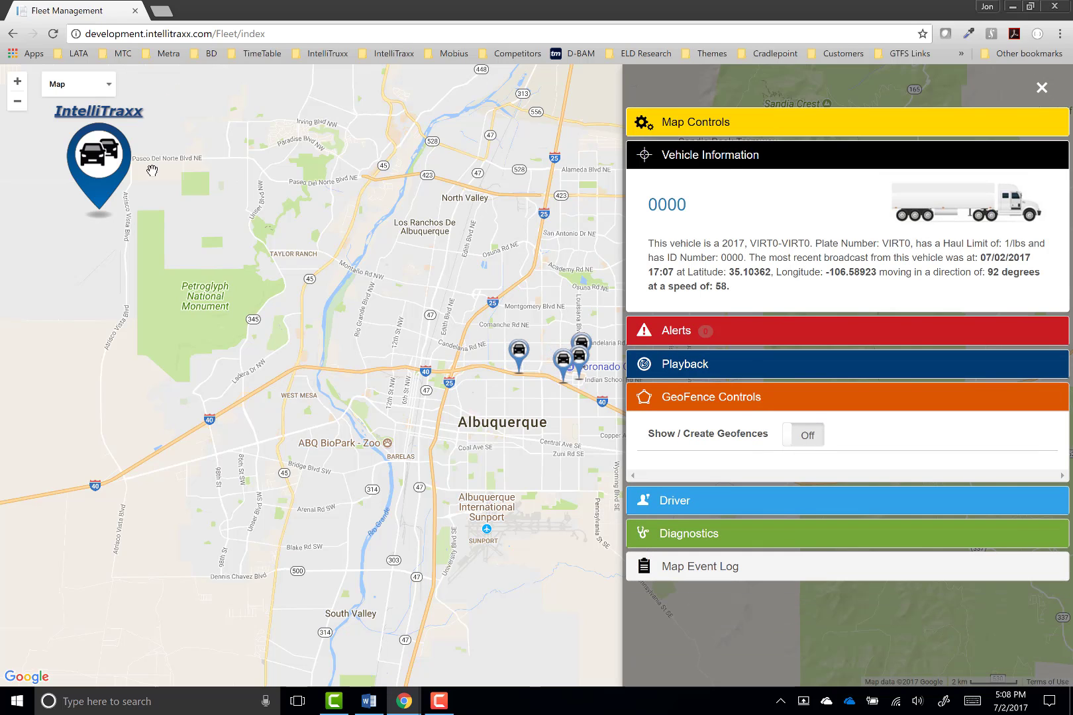
click(99, 159)
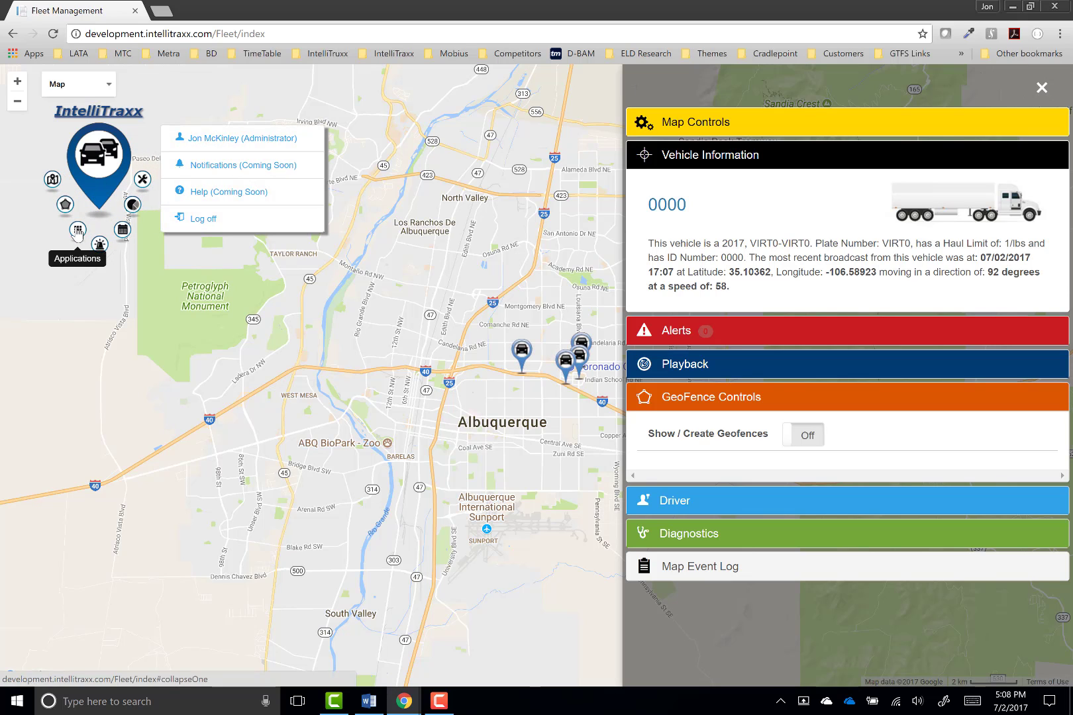
click(1041, 88)
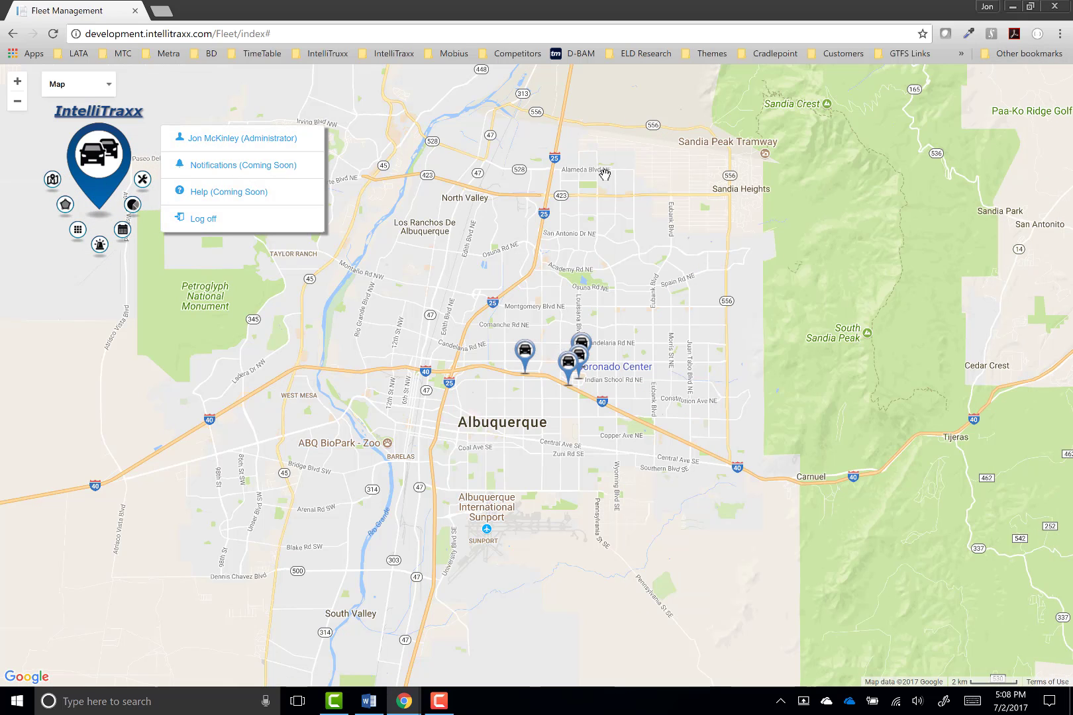
click(98, 155)
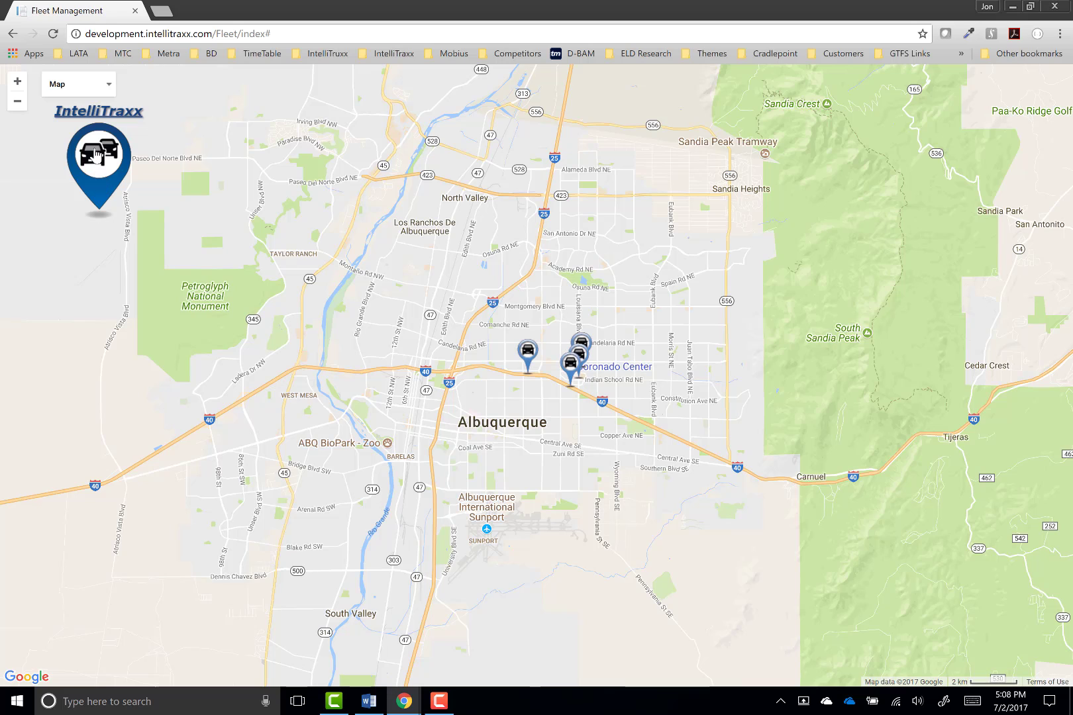